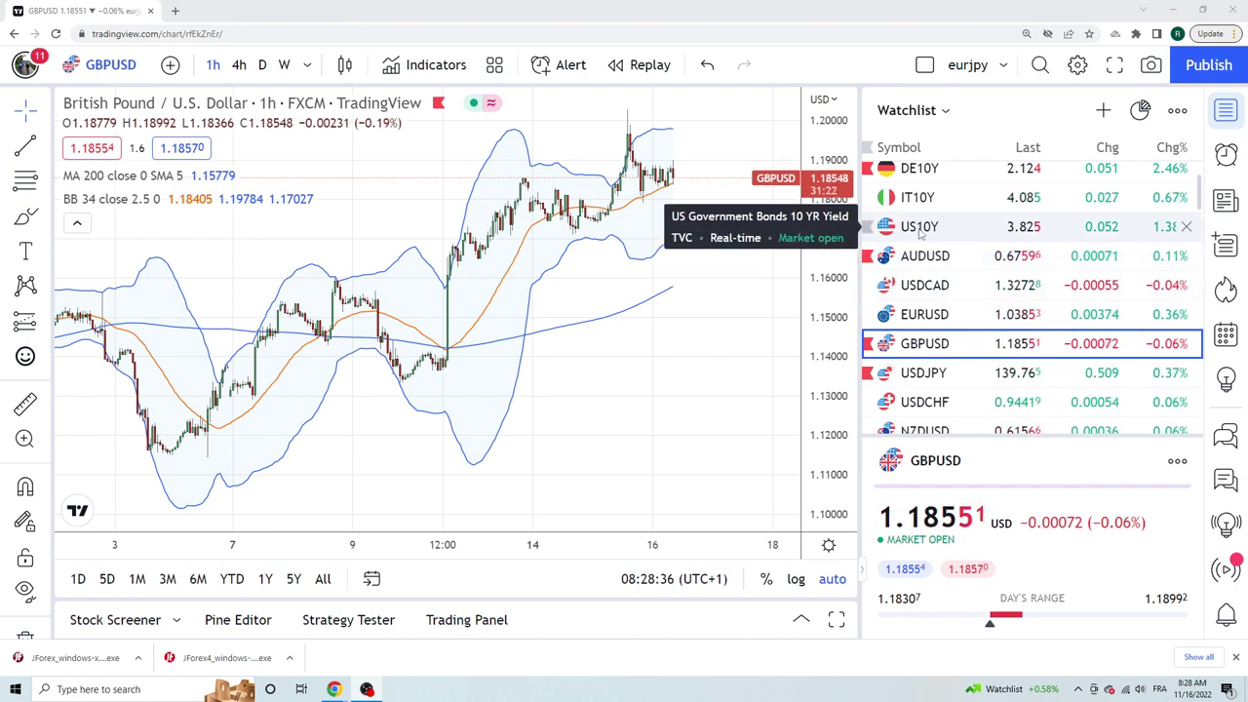
# Step: Show the US10Y 10-year yield chart and scroll the watchlist back to its top
pyautogui.click(920, 230)
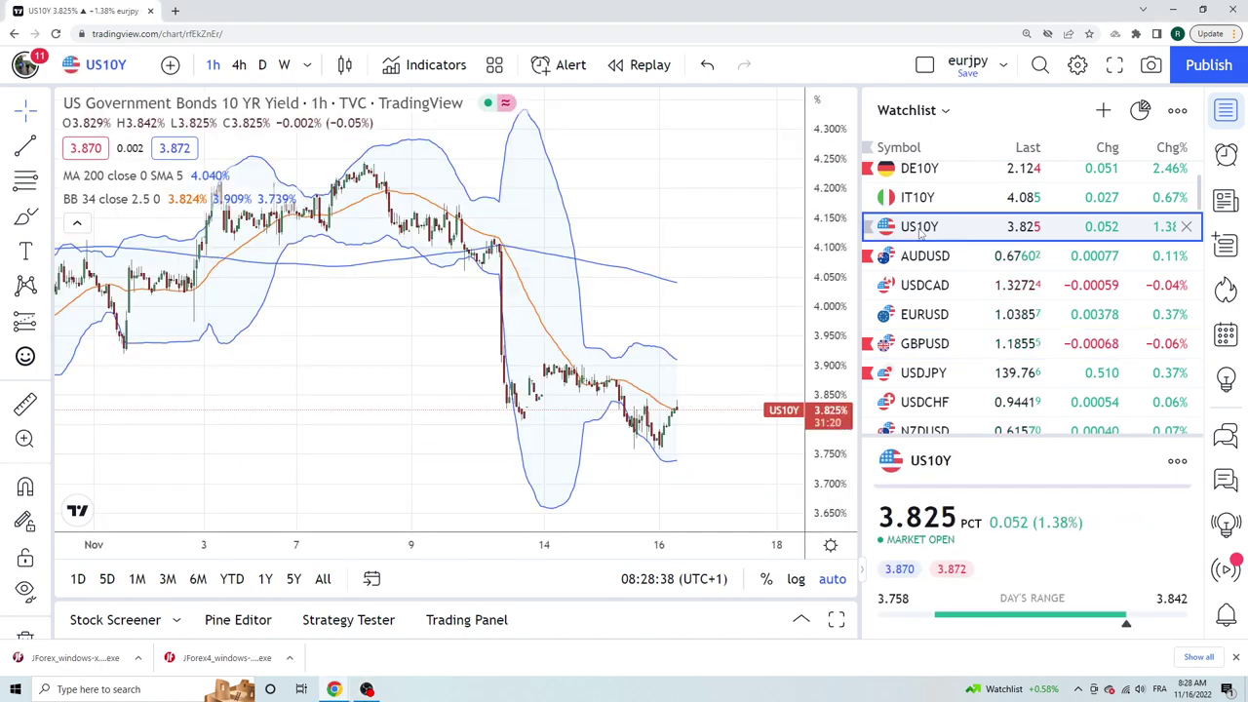
pyautogui.scroll(3, 946, 263)
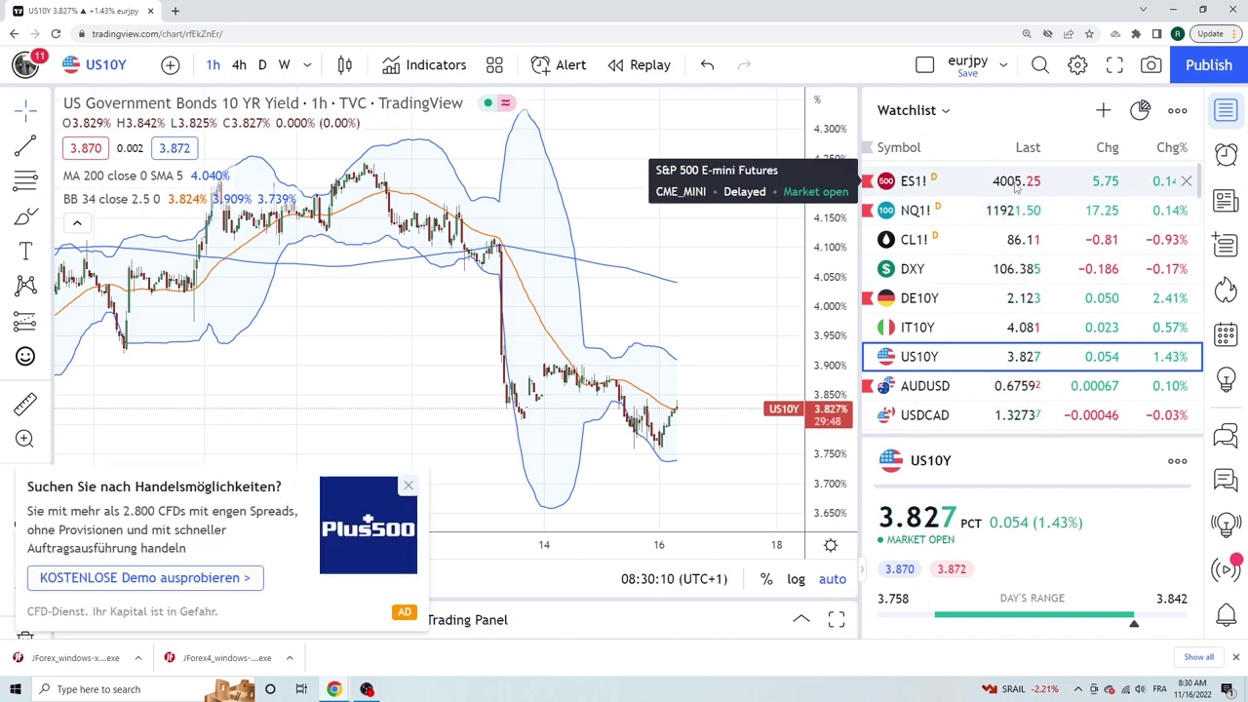
# Step: Flip through the ES1!, NQ1! and CL1! futures charts in turn
pyautogui.click(1016, 186)
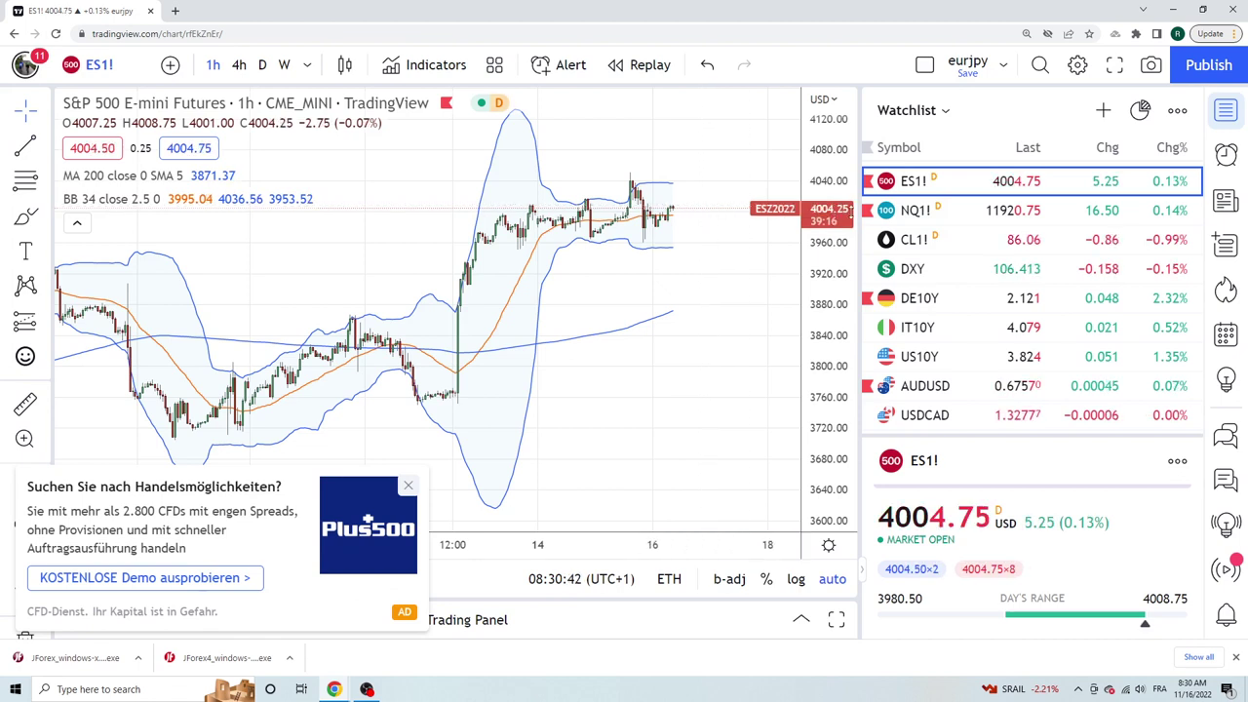
pyautogui.click(921, 217)
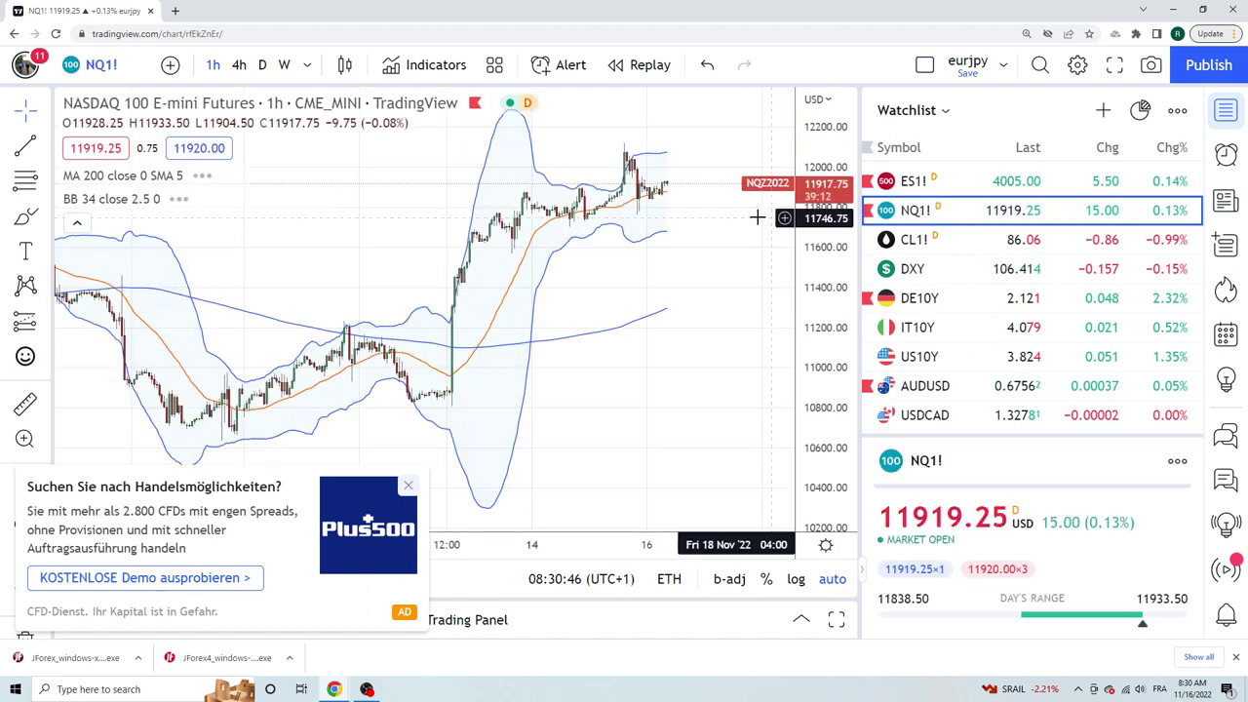
pyautogui.click(917, 243)
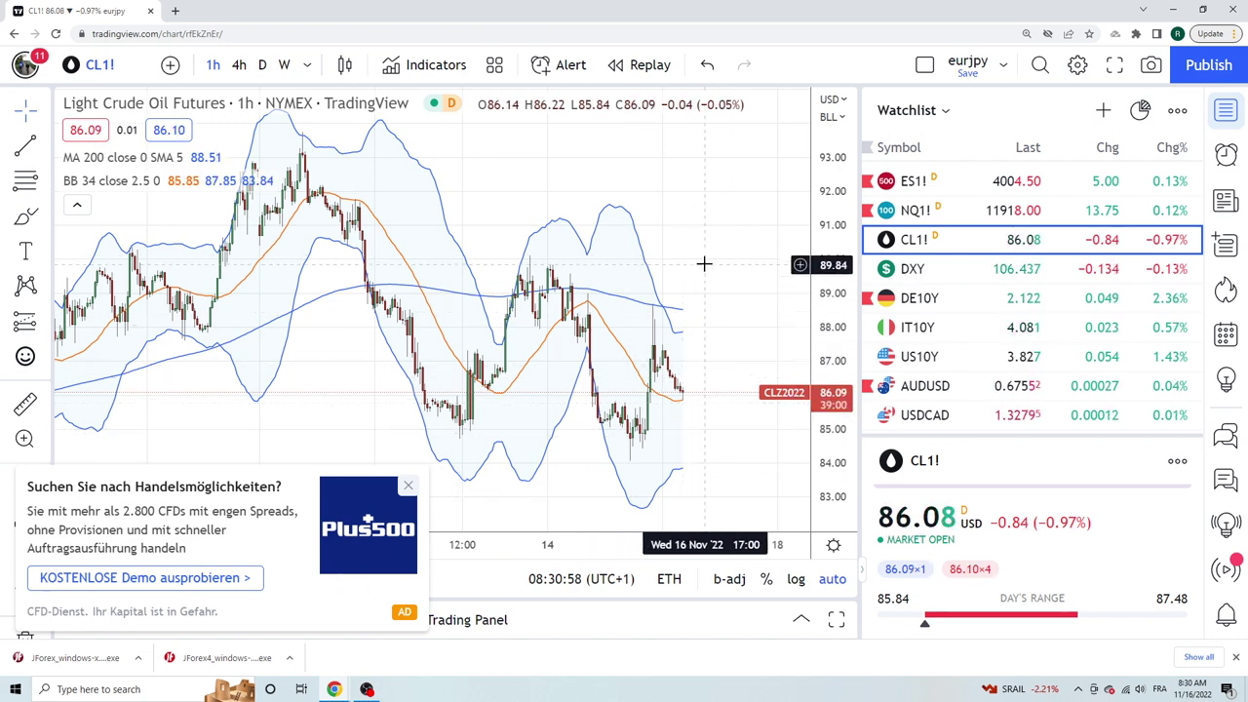
# Step: Return to US10Y, then review the AUDUSD and EURUSD hourly charts
pyautogui.click(946, 358)
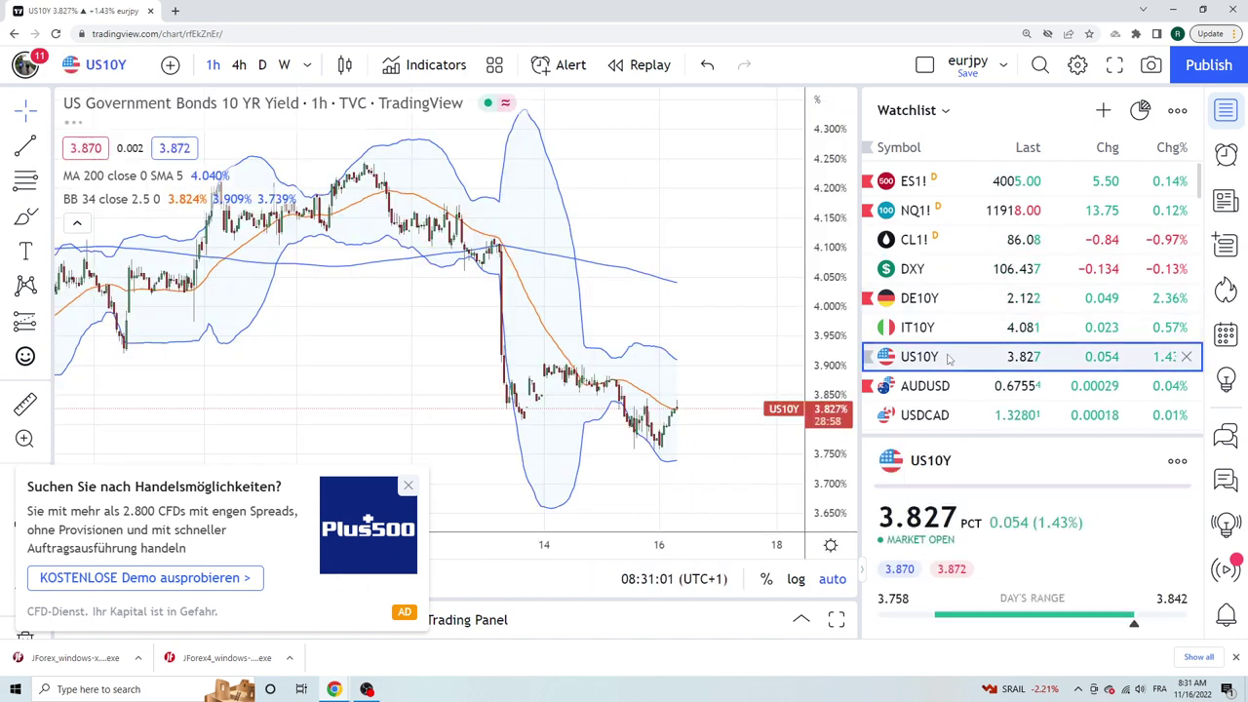
pyautogui.scroll(-3, 975, 312)
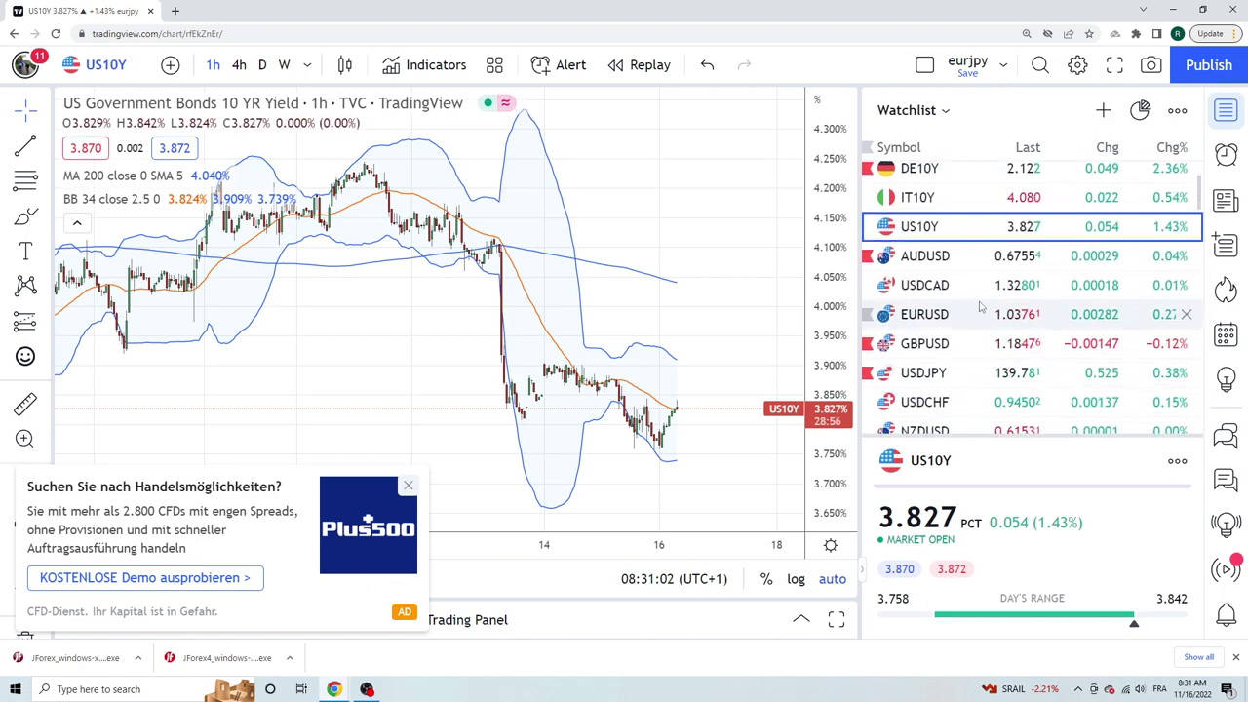
pyautogui.click(975, 257)
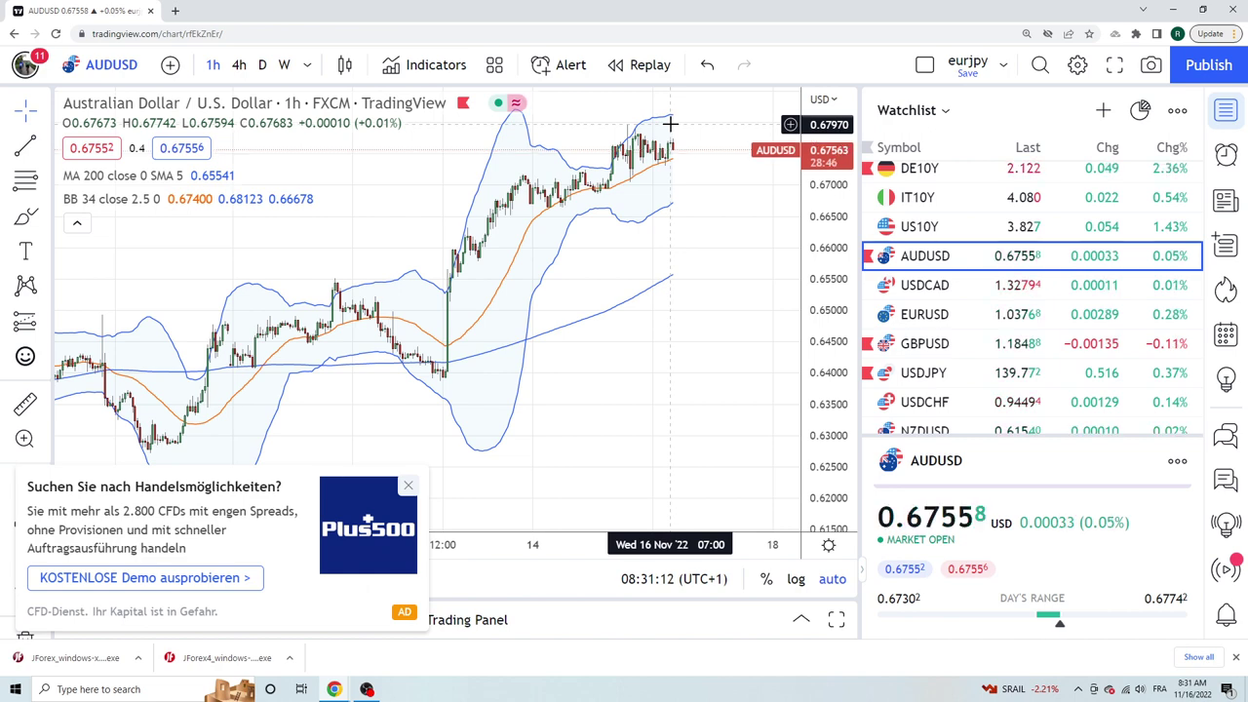
pyautogui.click(939, 325)
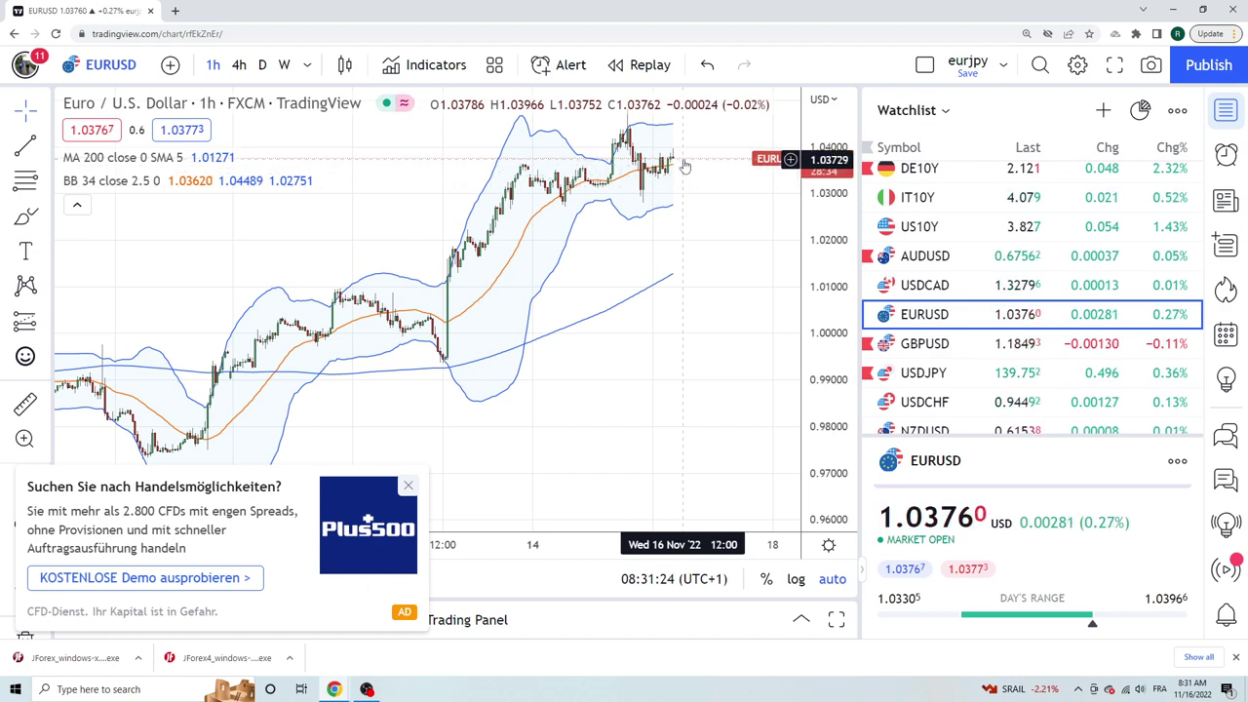
# Step: Review the GBPUSD and USDJPY charts, finishing on USDCHF
pyautogui.click(936, 343)
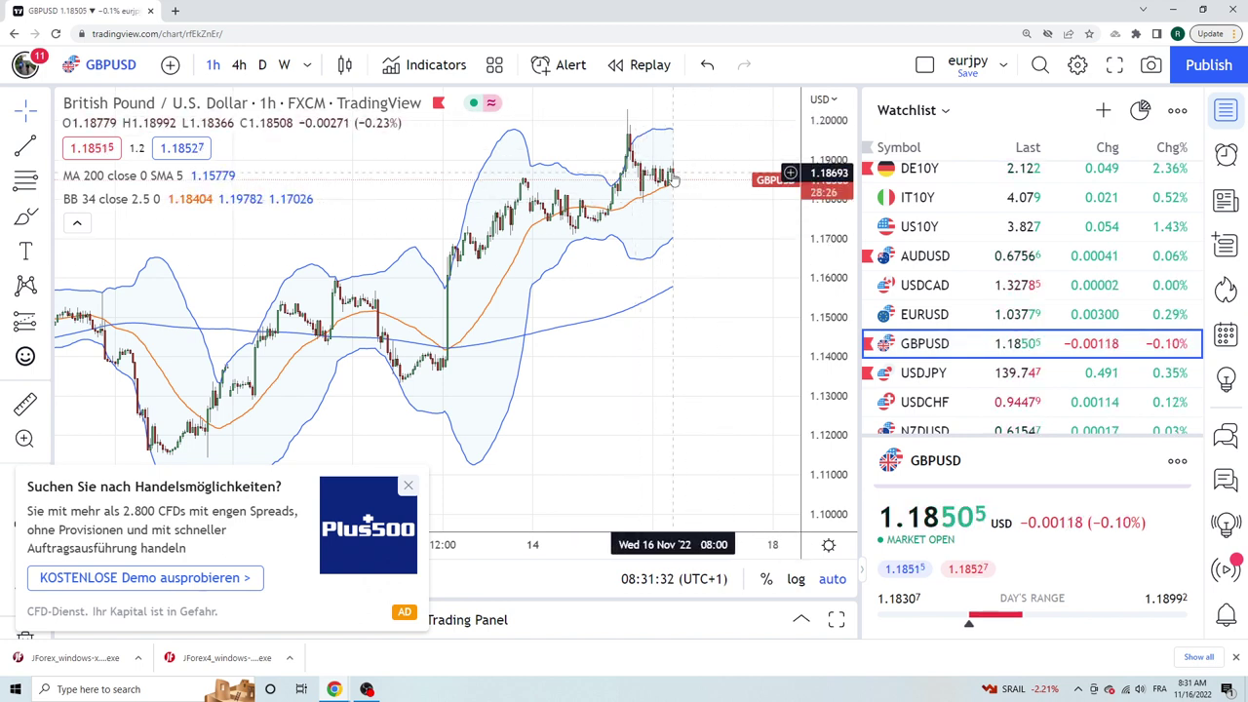
pyautogui.click(943, 382)
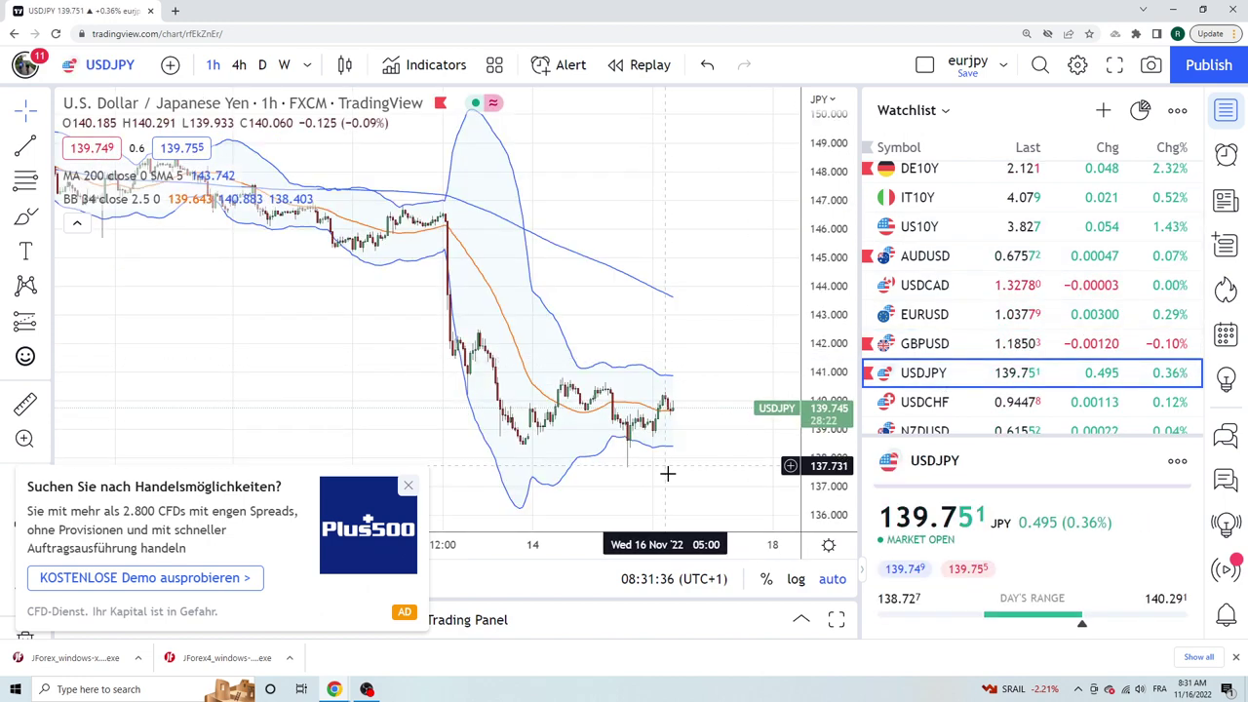
pyautogui.scroll(-1, 960, 334)
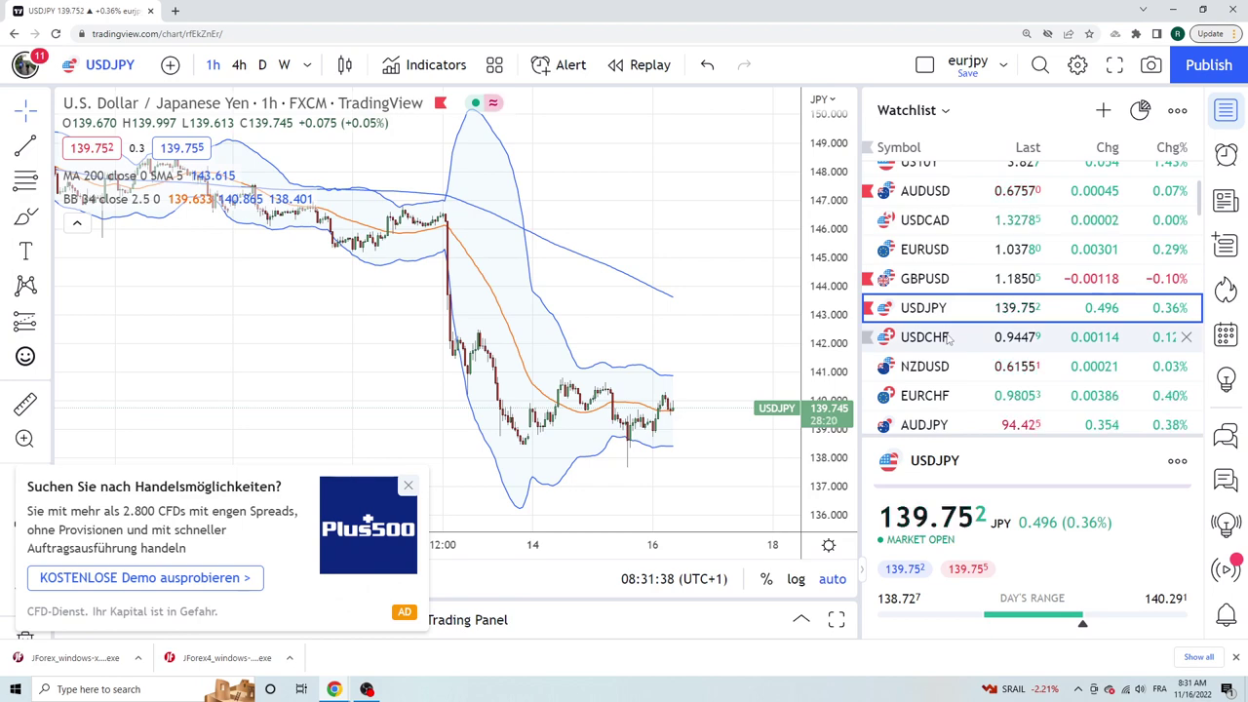
pyautogui.click(960, 337)
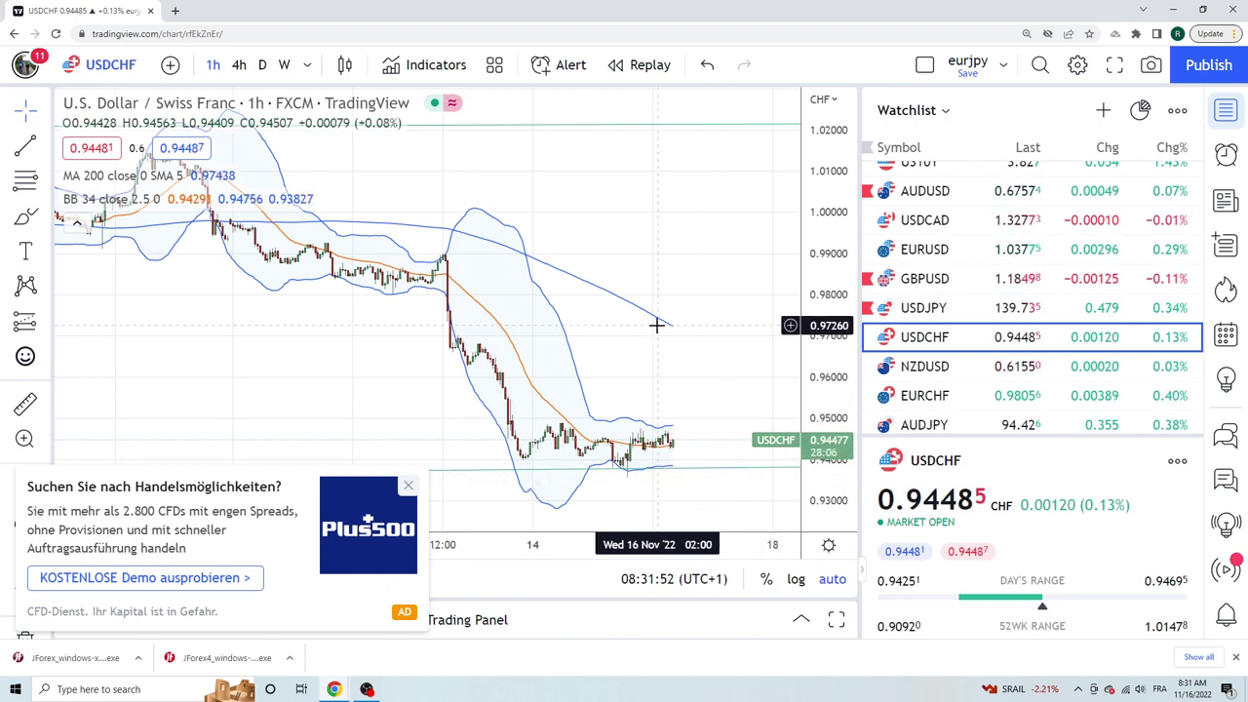
# Step: Step through the NZDUSD, EURCHF and AUDJPY charts, then arrow down to EURGBP
pyautogui.scroll(-1, 945, 302)
pyautogui.click(946, 302)
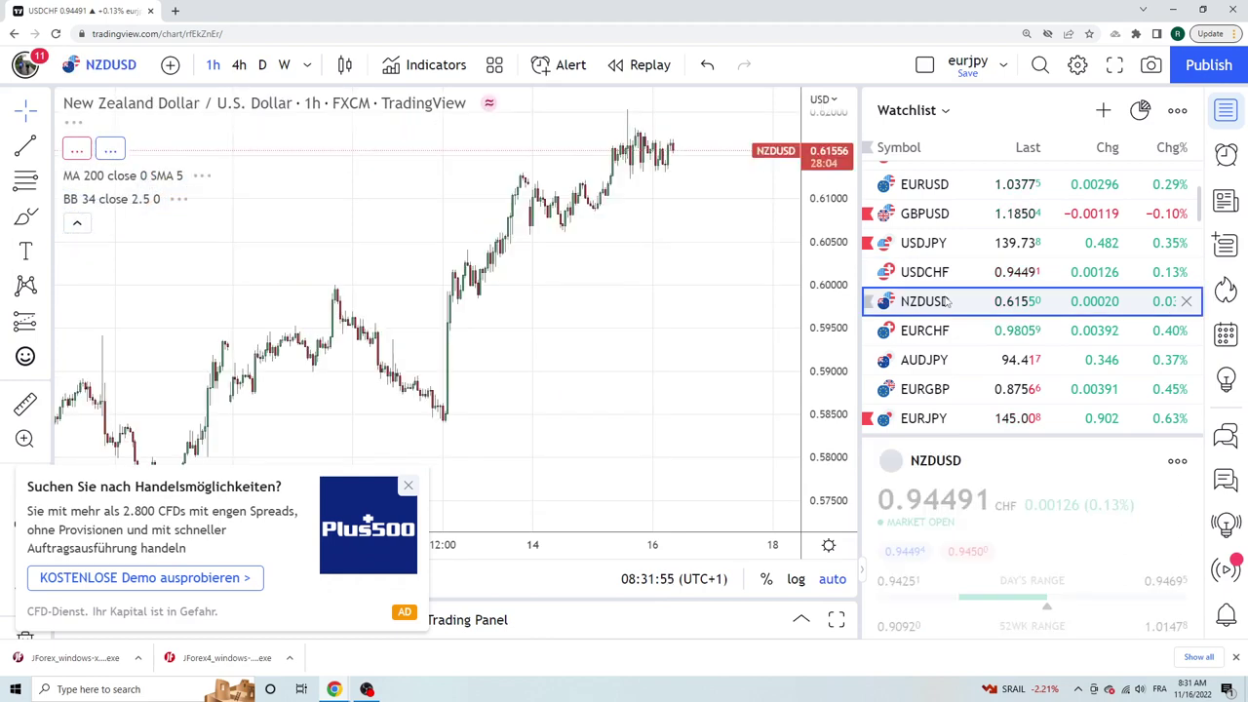
pyautogui.click(938, 331)
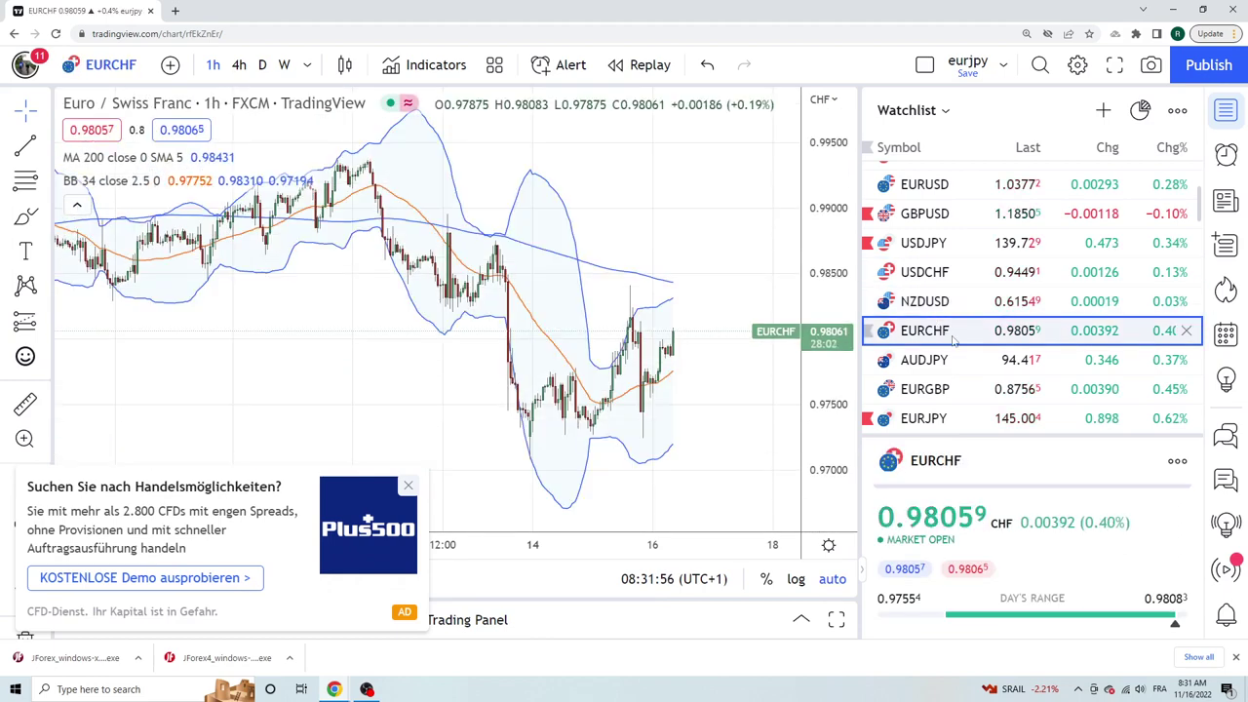
pyautogui.click(926, 360)
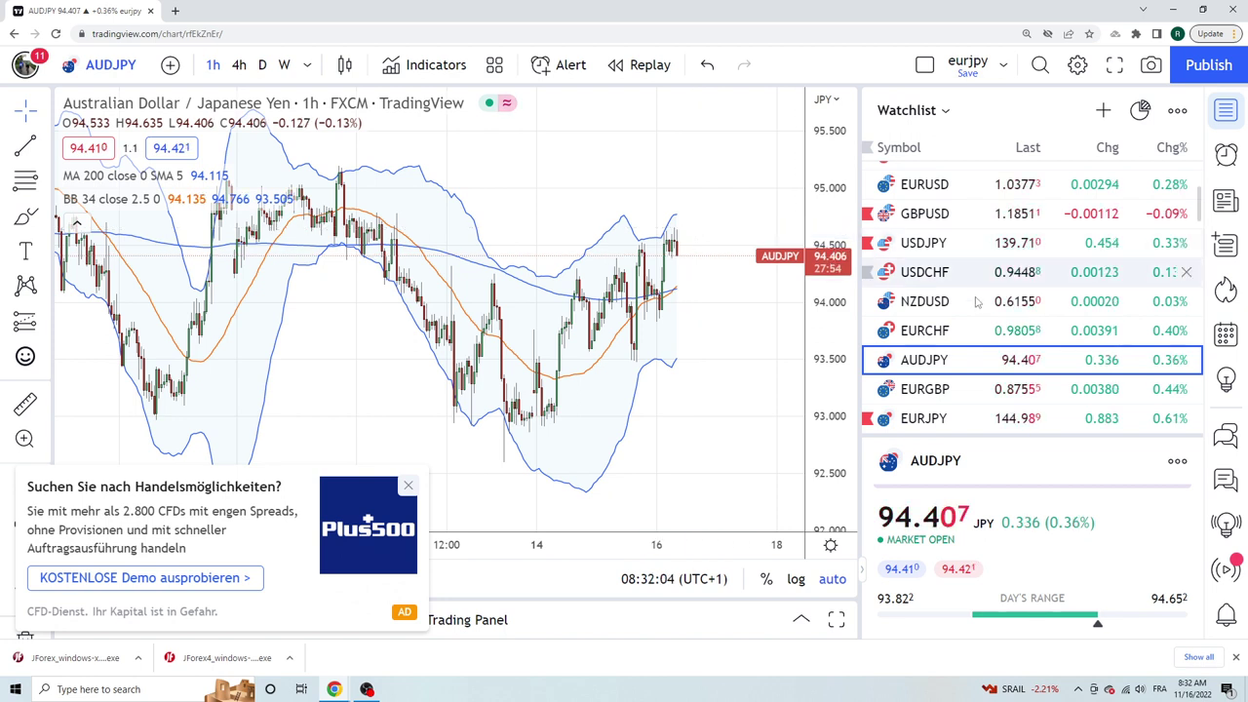
pyautogui.press('Down')
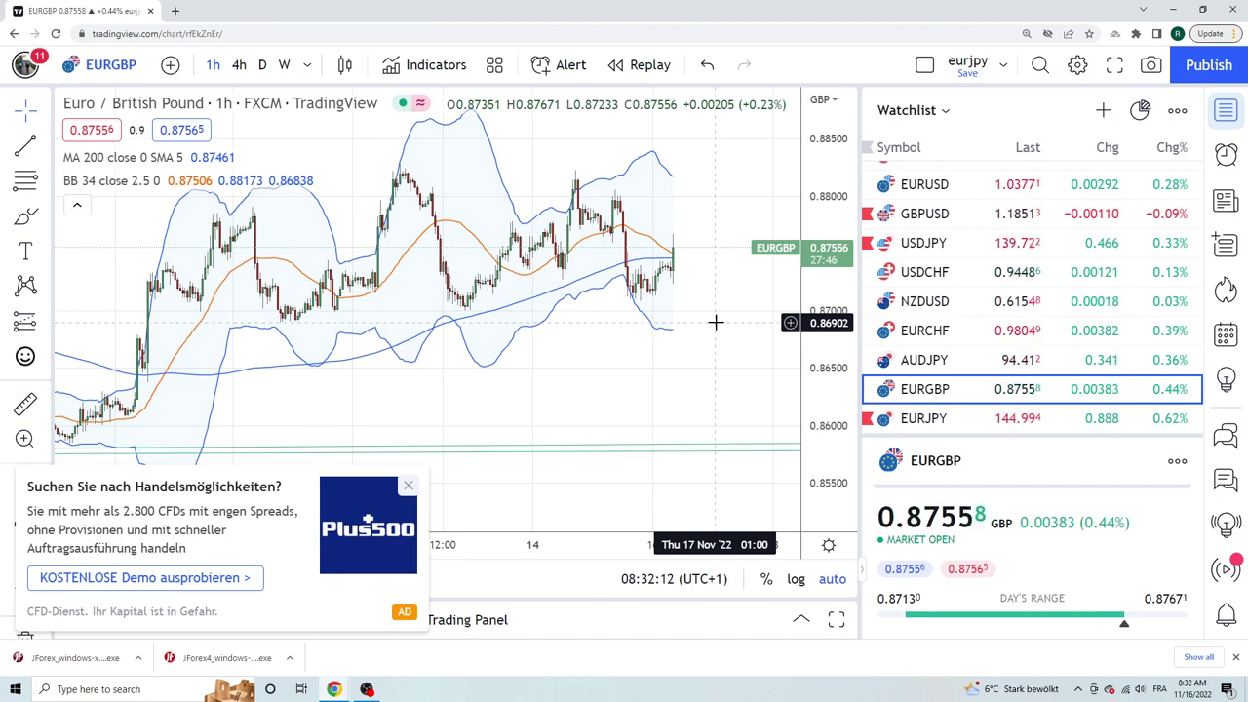
# Step: Draw an extended line on EURGBP from an earlier low through the latest bars
pyautogui.click(47, 148)
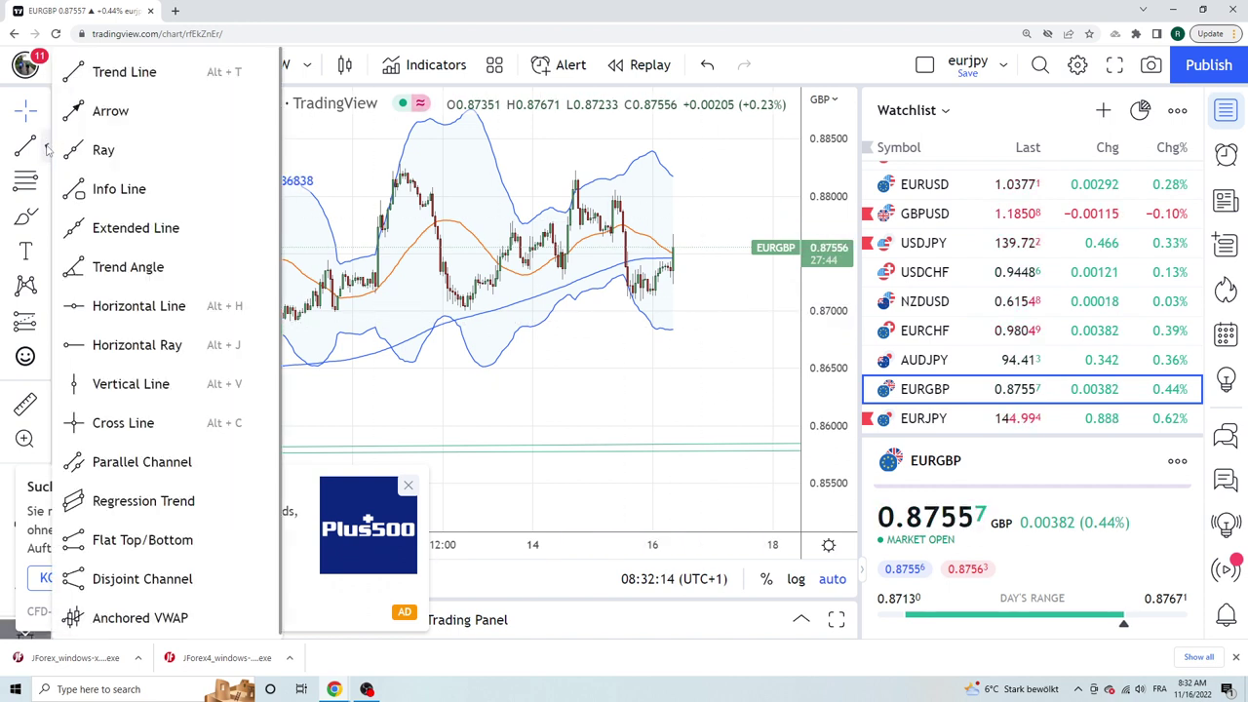
pyautogui.click(127, 226)
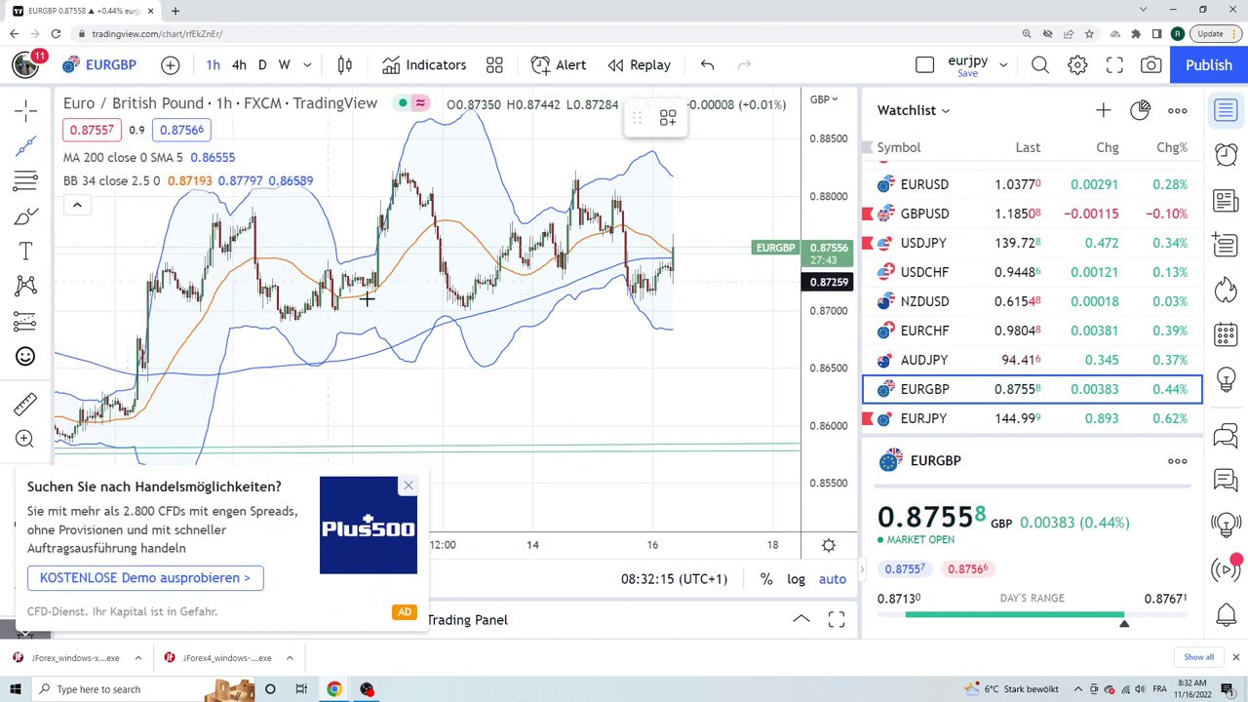
pyautogui.click(280, 325)
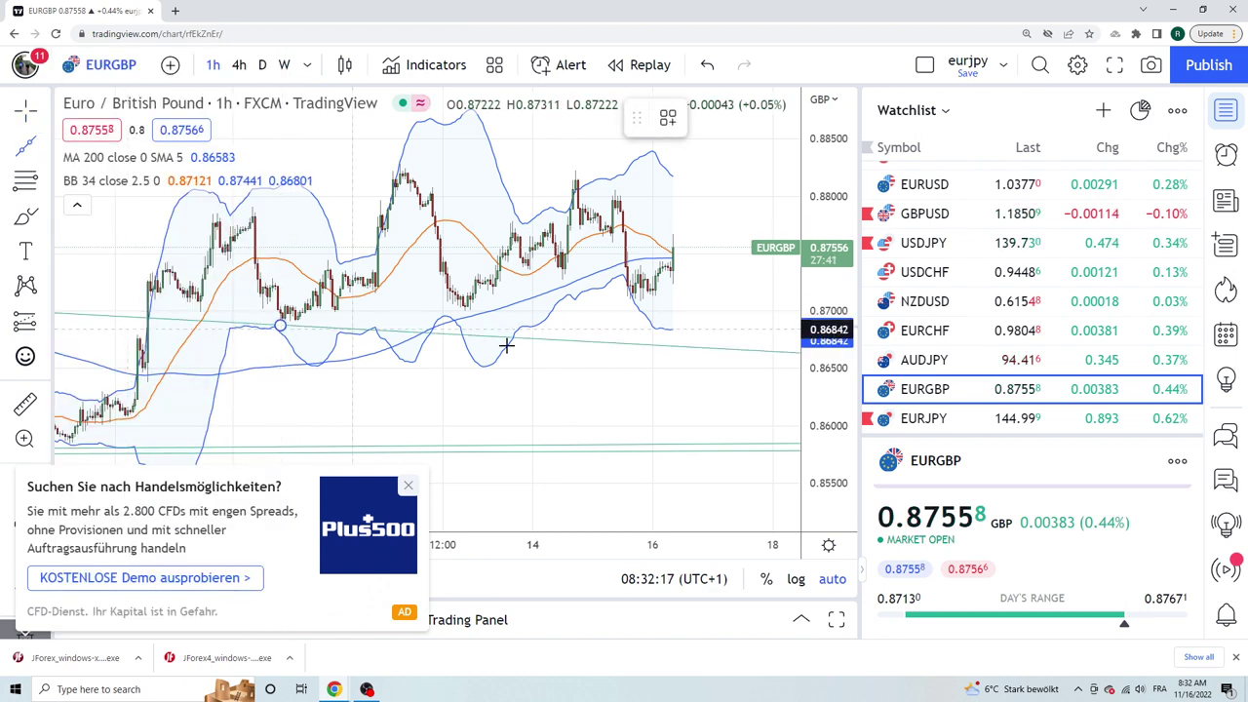
pyautogui.click(670, 300)
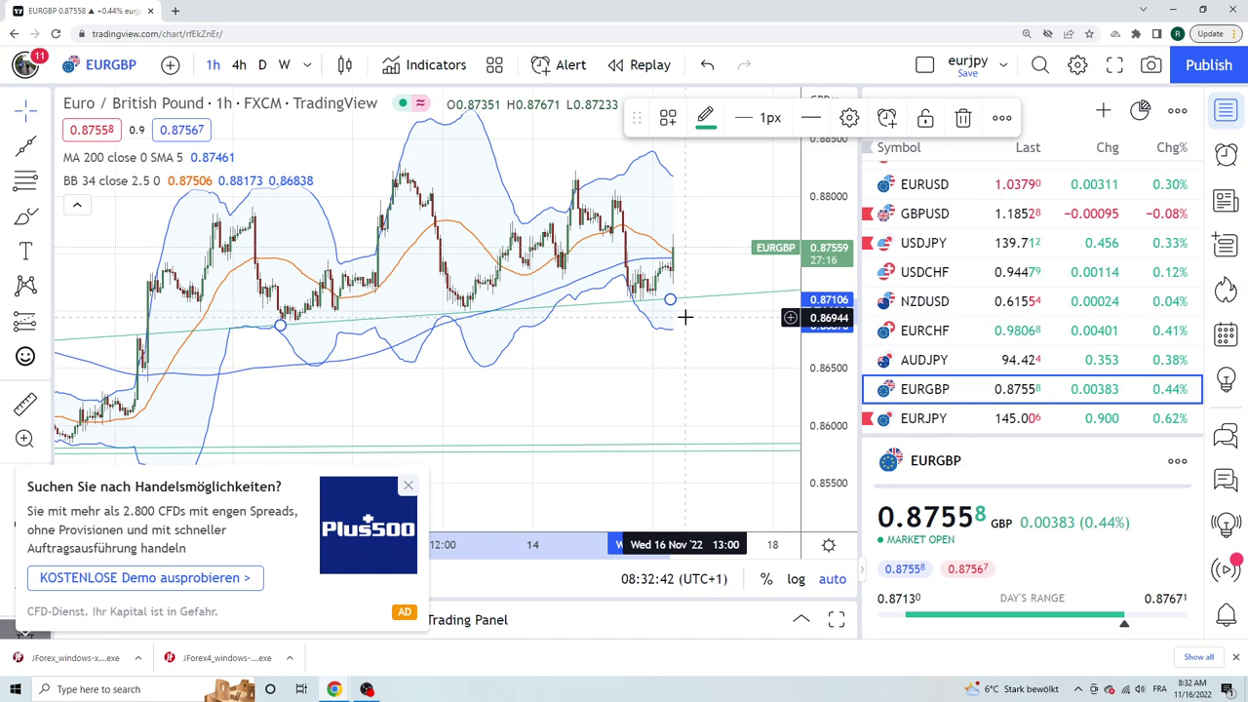
pyautogui.scroll(-2, 905, 314)
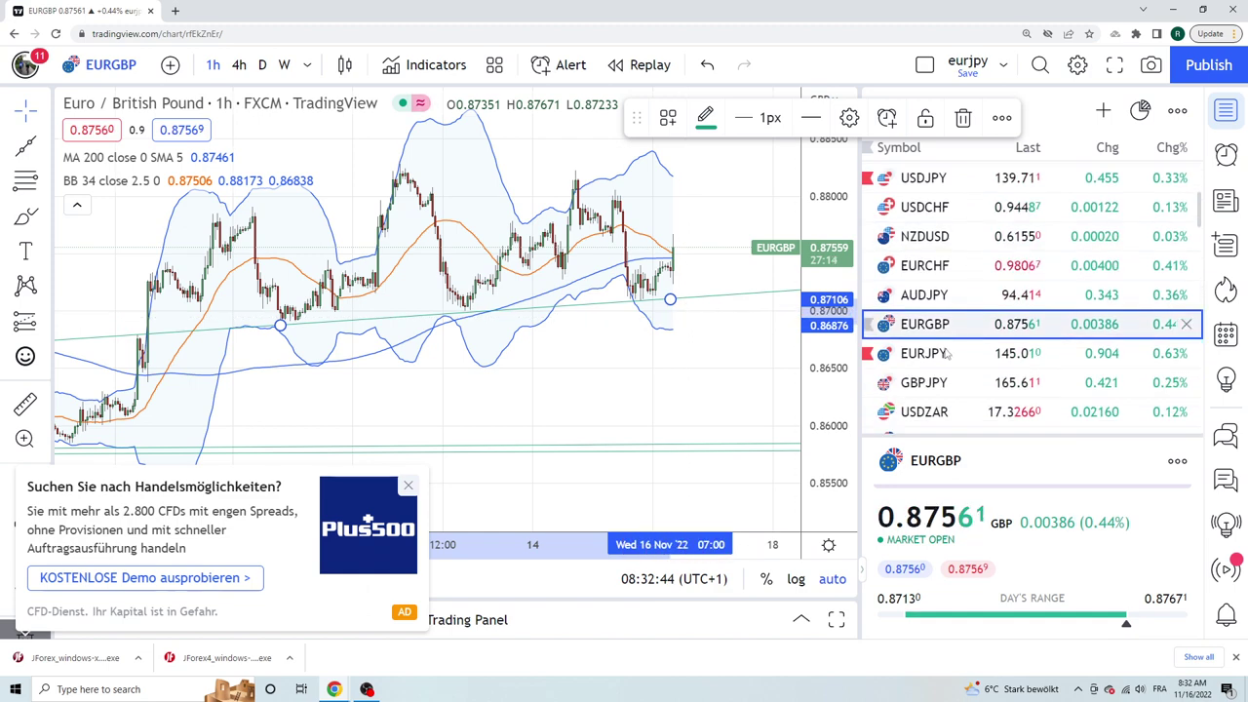
# Step: Switch between the EURJPY and GBPJPY charts, settling on GBPJPY near 165.60
pyautogui.click(908, 351)
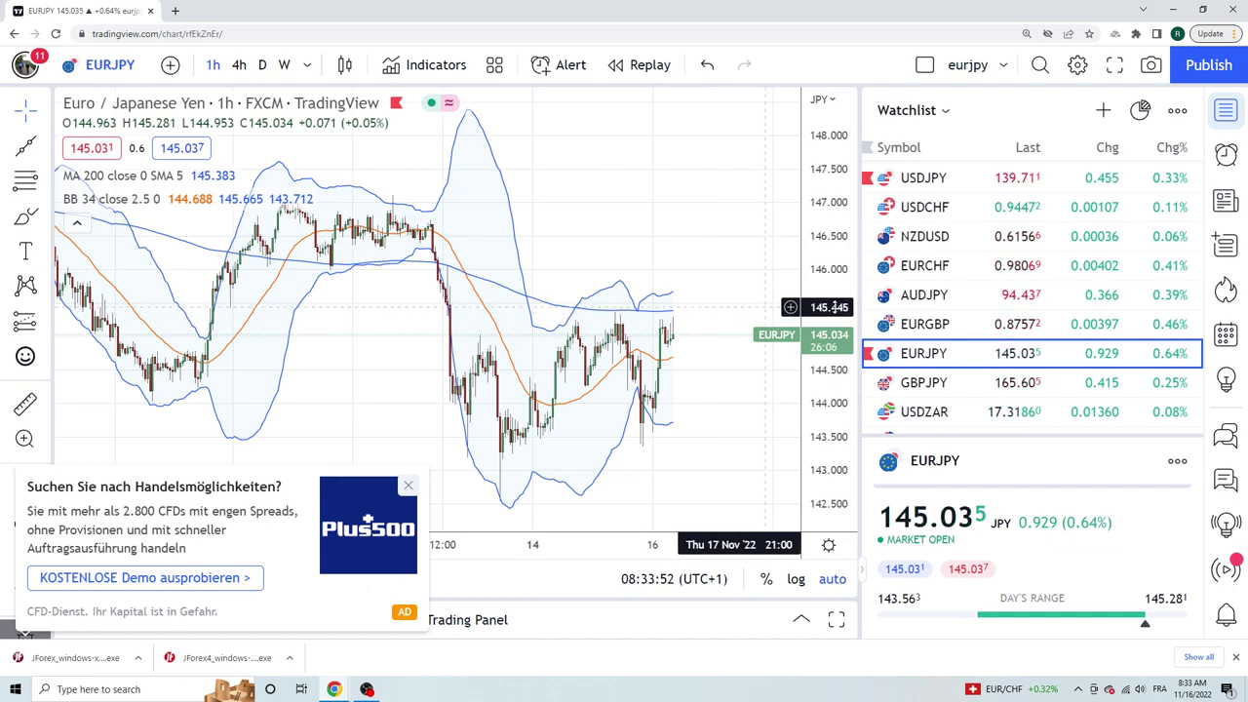
pyautogui.click(927, 386)
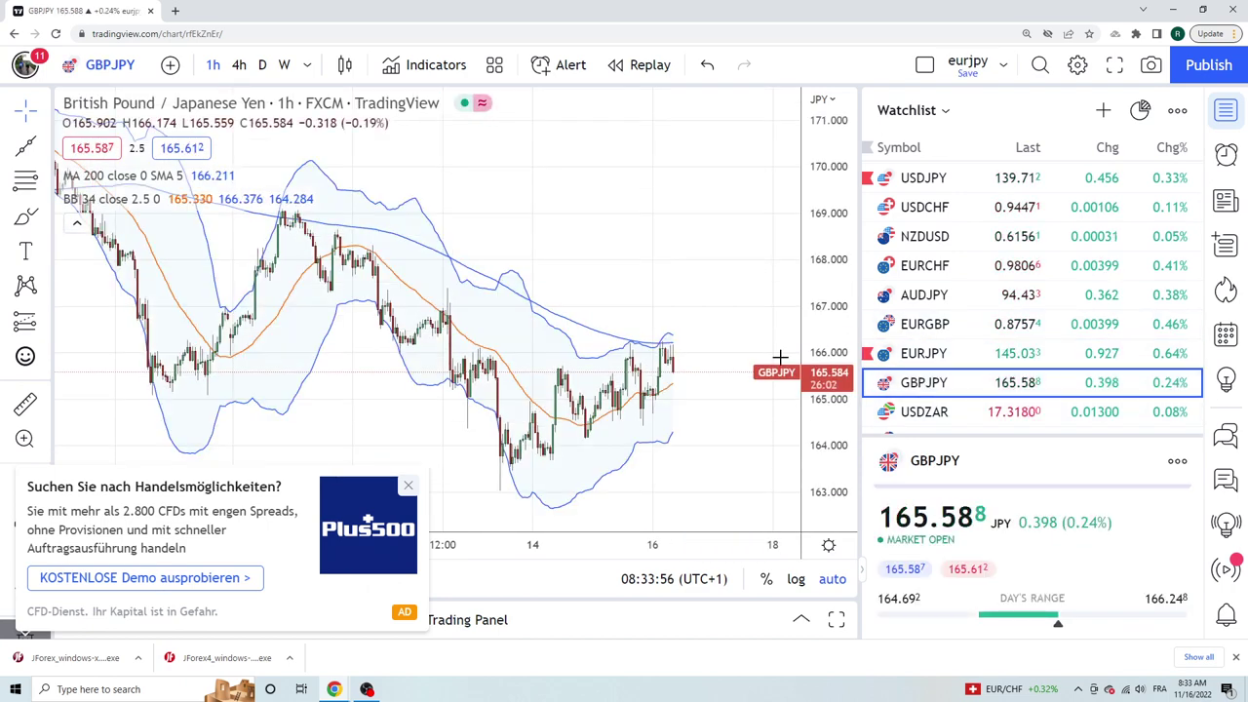
pyautogui.press('Up')
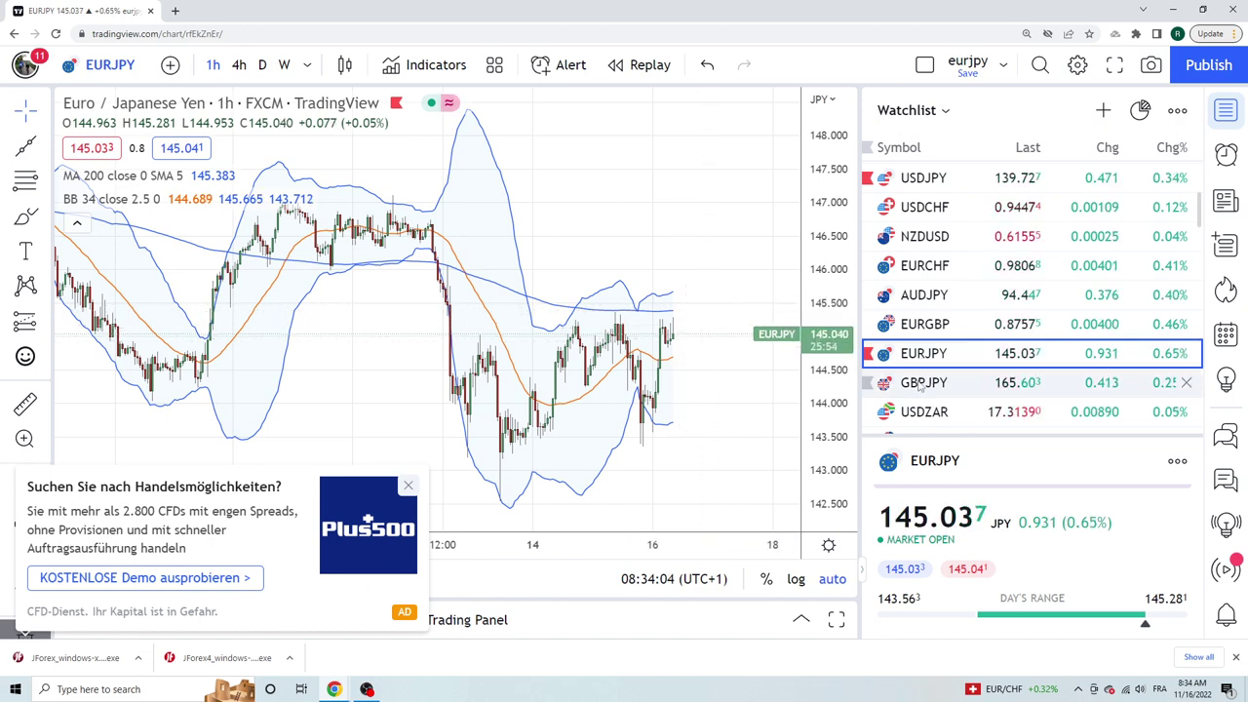
pyautogui.press('Down')
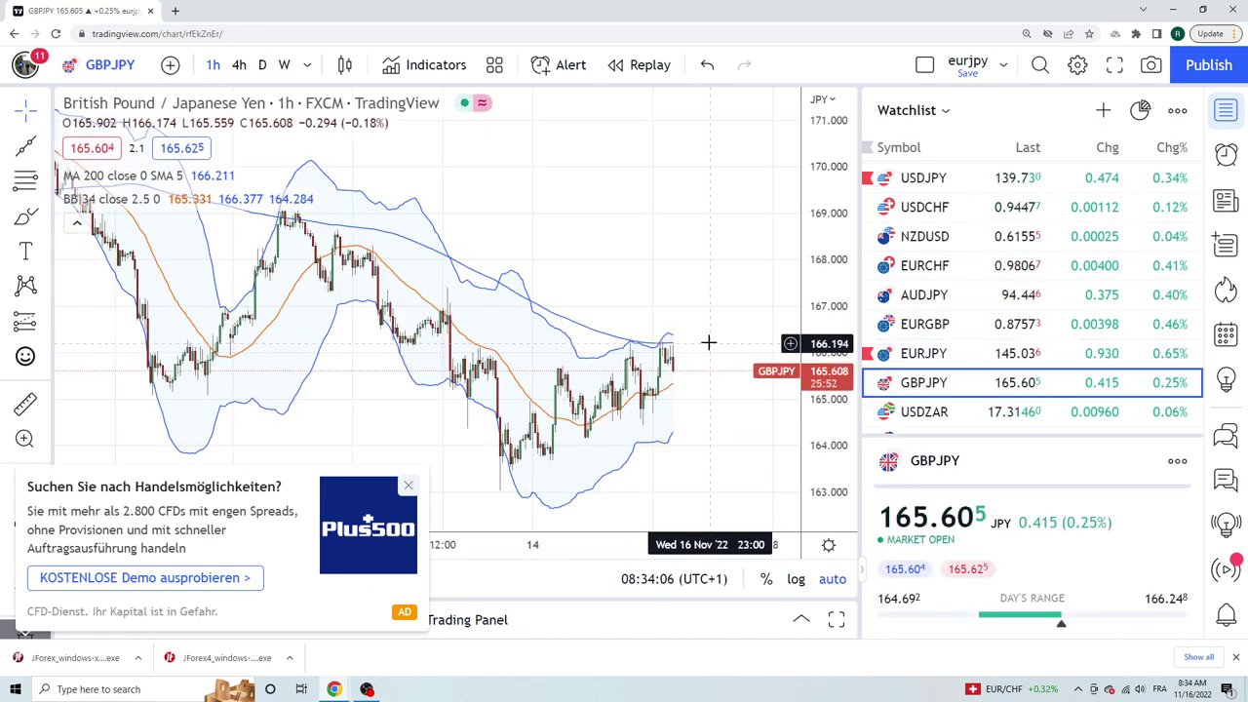
pyautogui.scroll(-4, 920, 344)
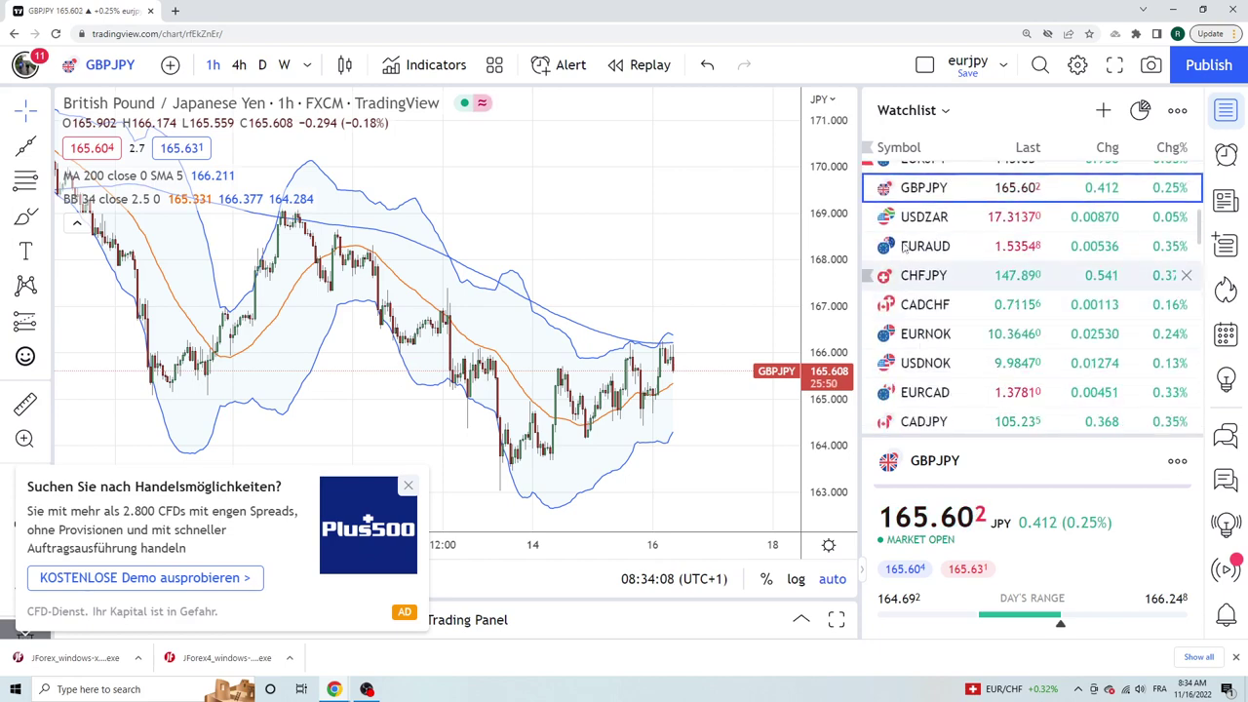
# Step: Switch the chart to USDZAR, then scroll the watchlist up and back down
pyautogui.click(923, 216)
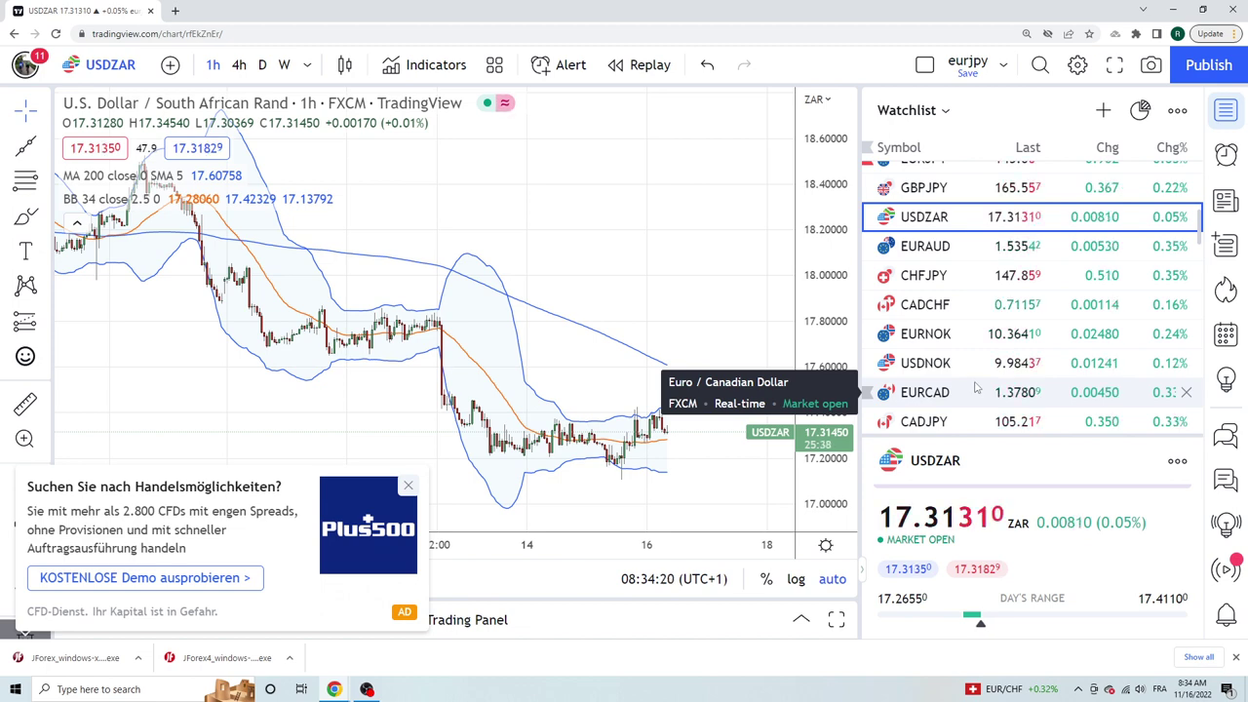
pyautogui.scroll(4, 989, 360)
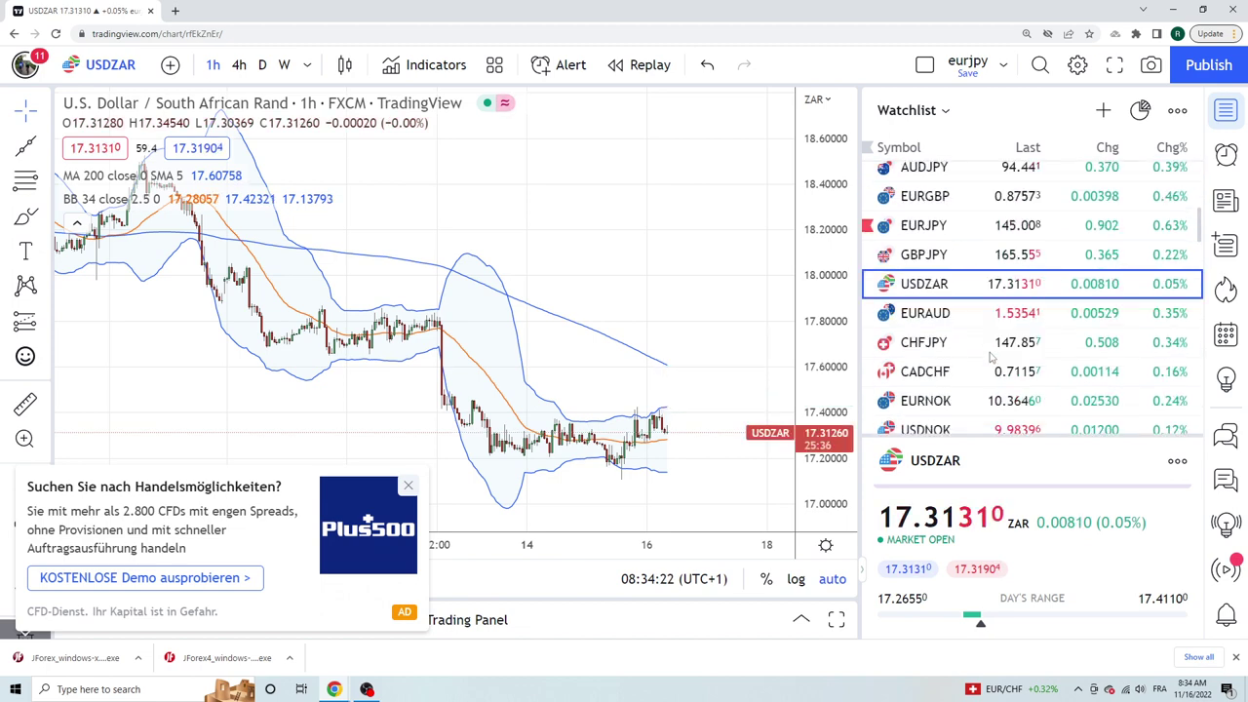
pyautogui.scroll(3, 966, 332)
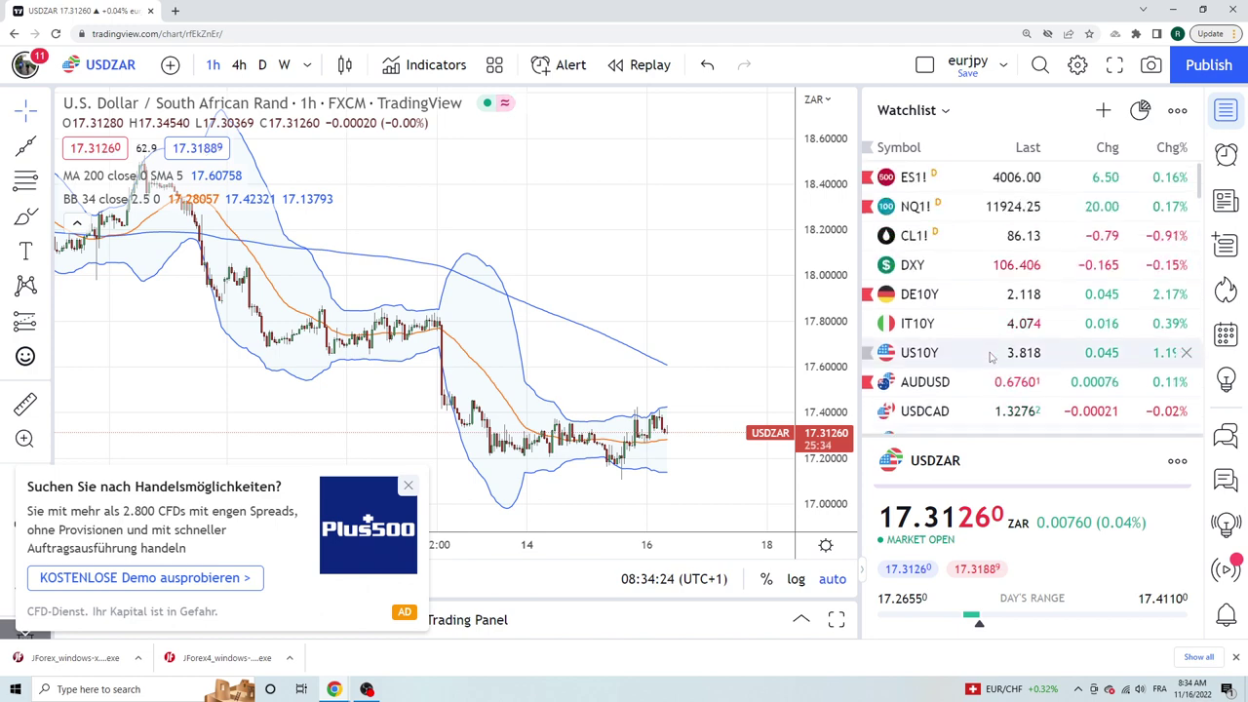
pyautogui.scroll(-2, 937, 312)
# Step: Load the USDCAD hourly chart and zoom in on its latest candles near 1.3276
pyautogui.click(934, 287)
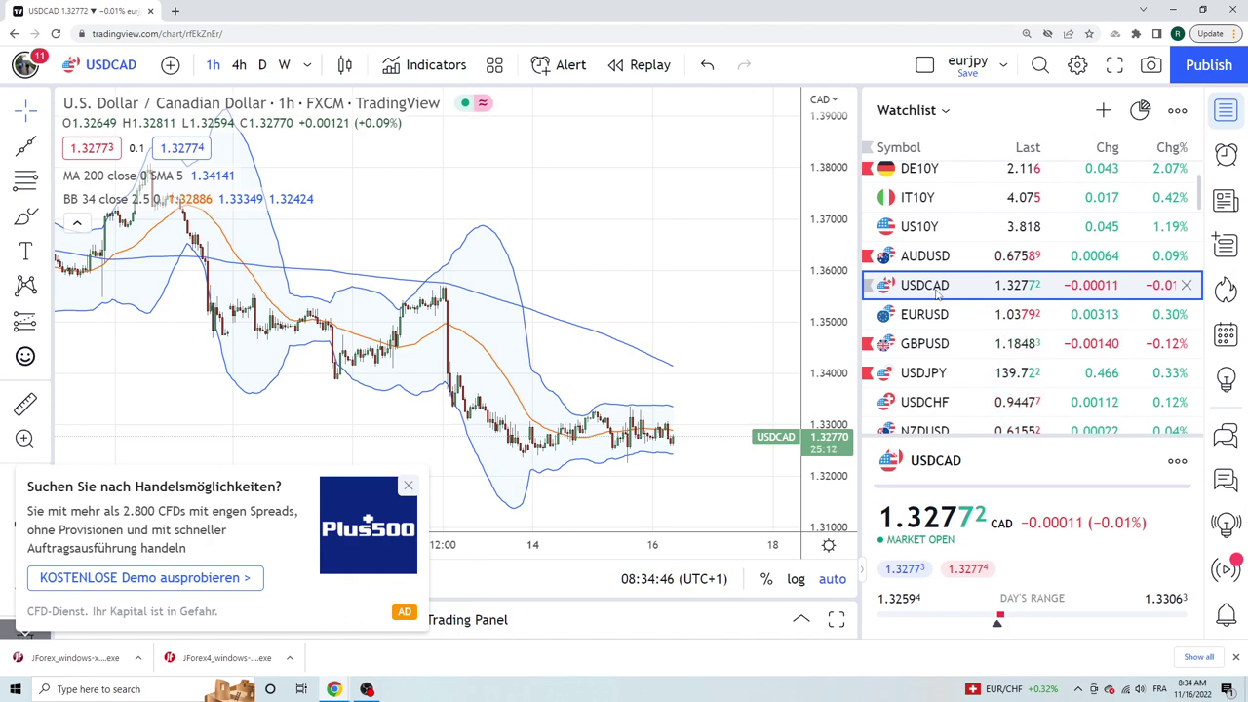
pyautogui.scroll(2, 572, 351)
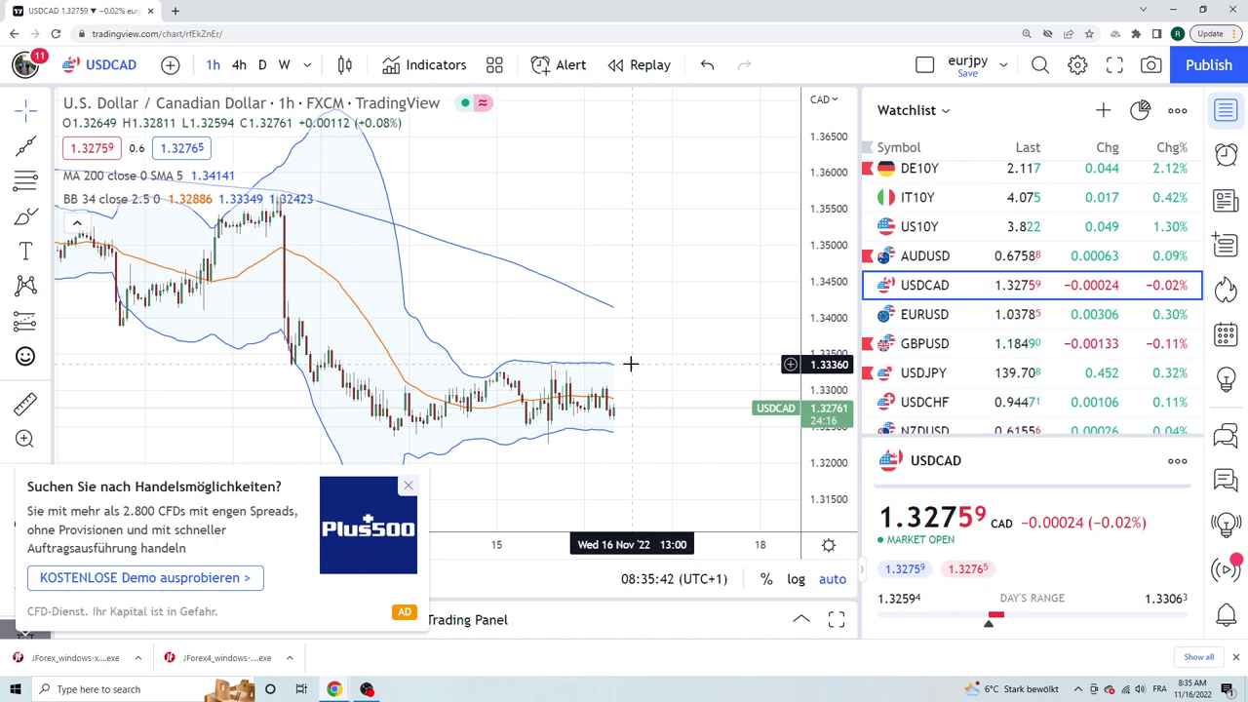
# Step: Zoom out on USDCAD to show the early-November drop from about 1.37
pyautogui.scroll(-2, 632, 362)
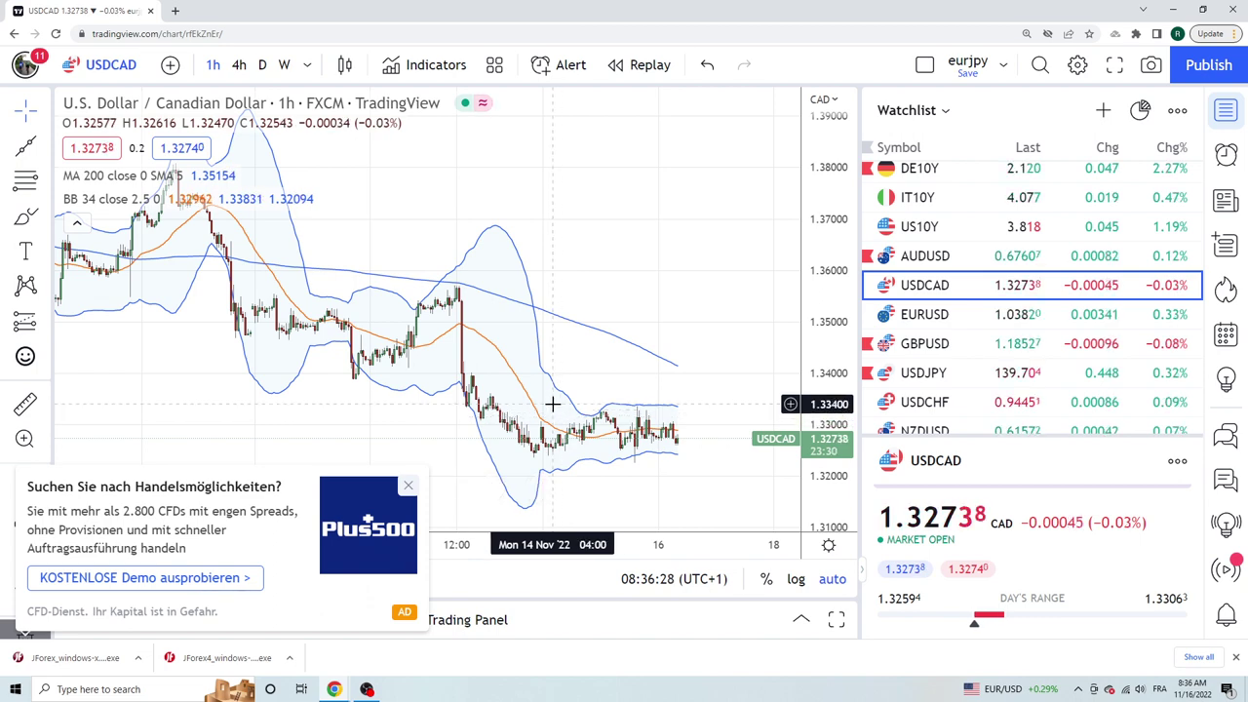
# Step: Check the EURUSD chart, then scroll down the watchlist and open EURCAD
pyautogui.click(942, 319)
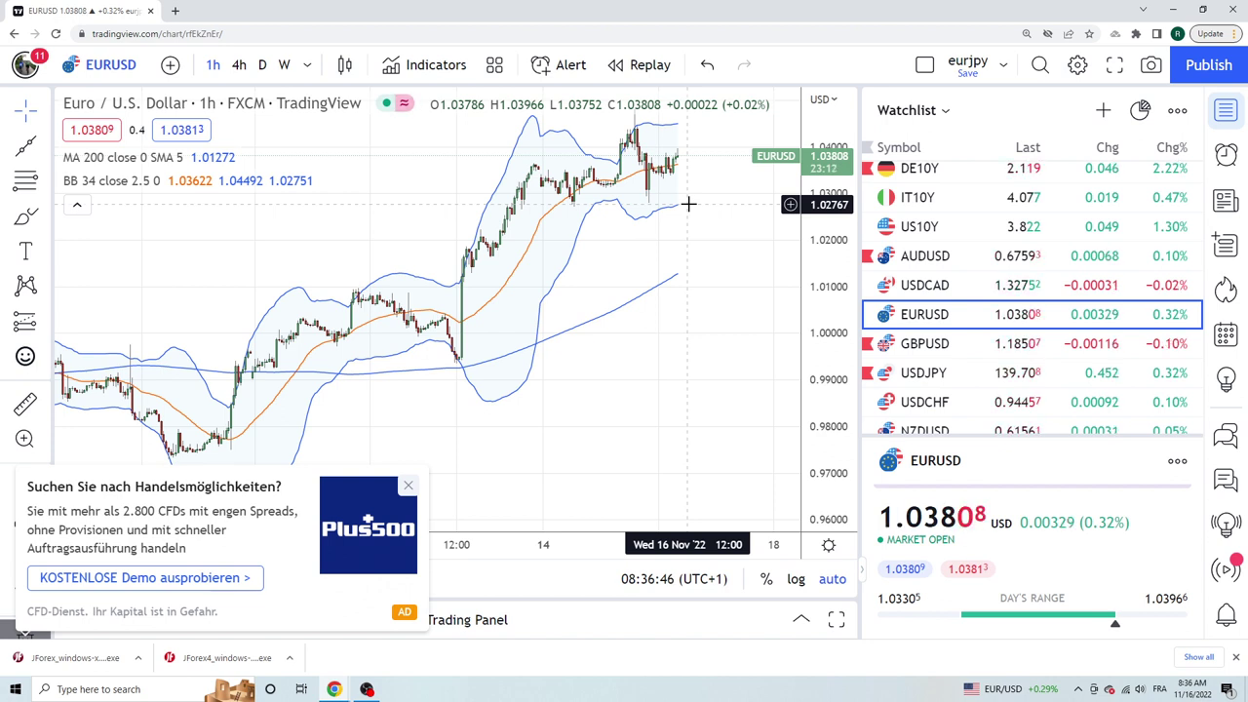
pyautogui.scroll(-2, 987, 319)
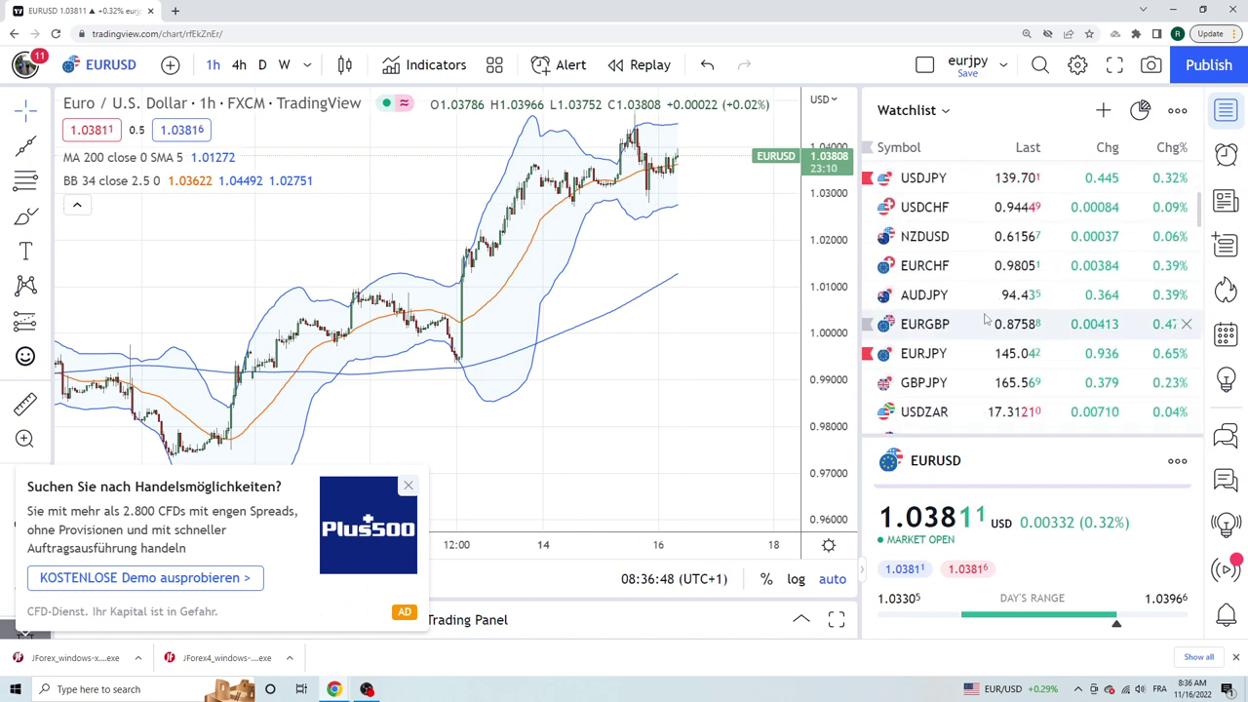
pyautogui.scroll(-1, 984, 319)
pyautogui.scroll(-2, 973, 325)
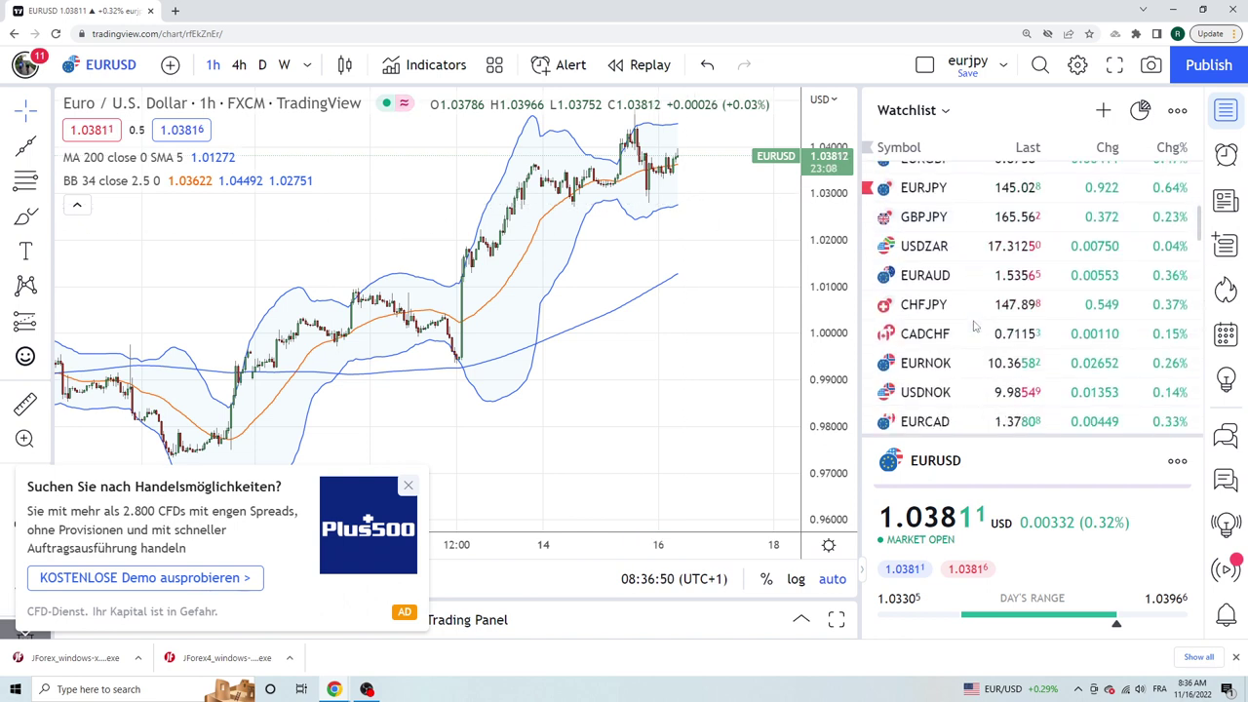
pyautogui.scroll(-2, 973, 326)
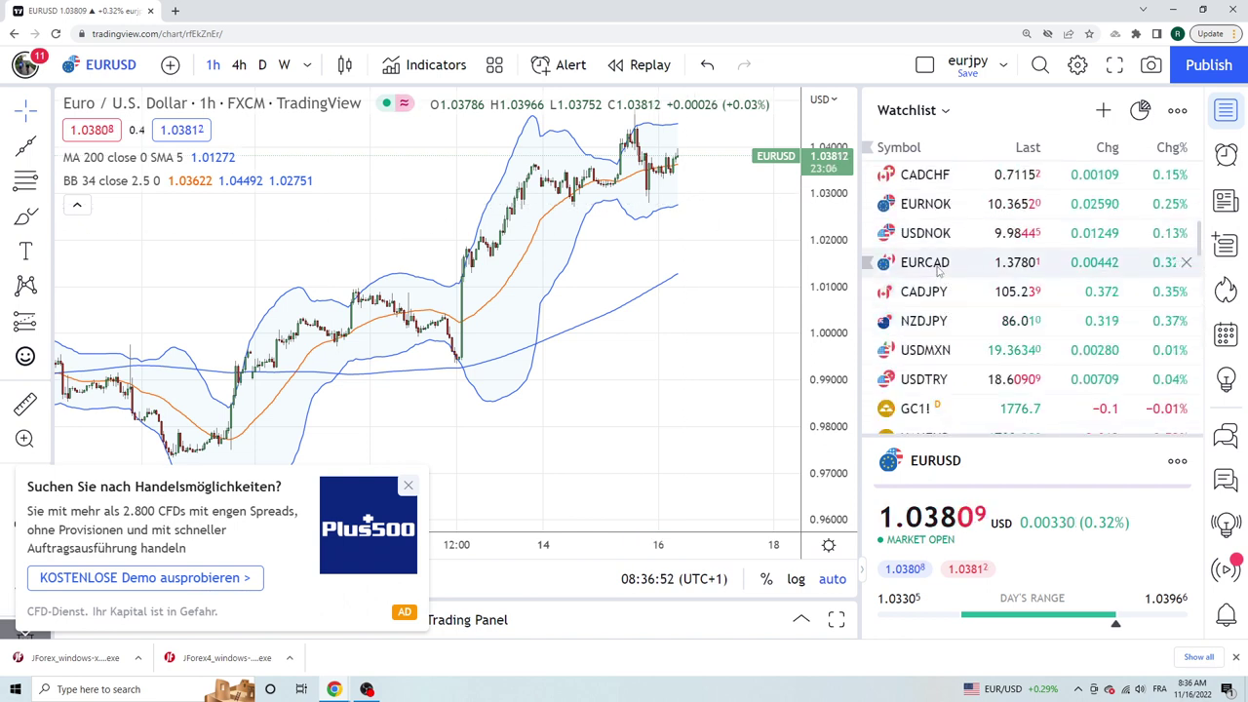
pyautogui.click(926, 263)
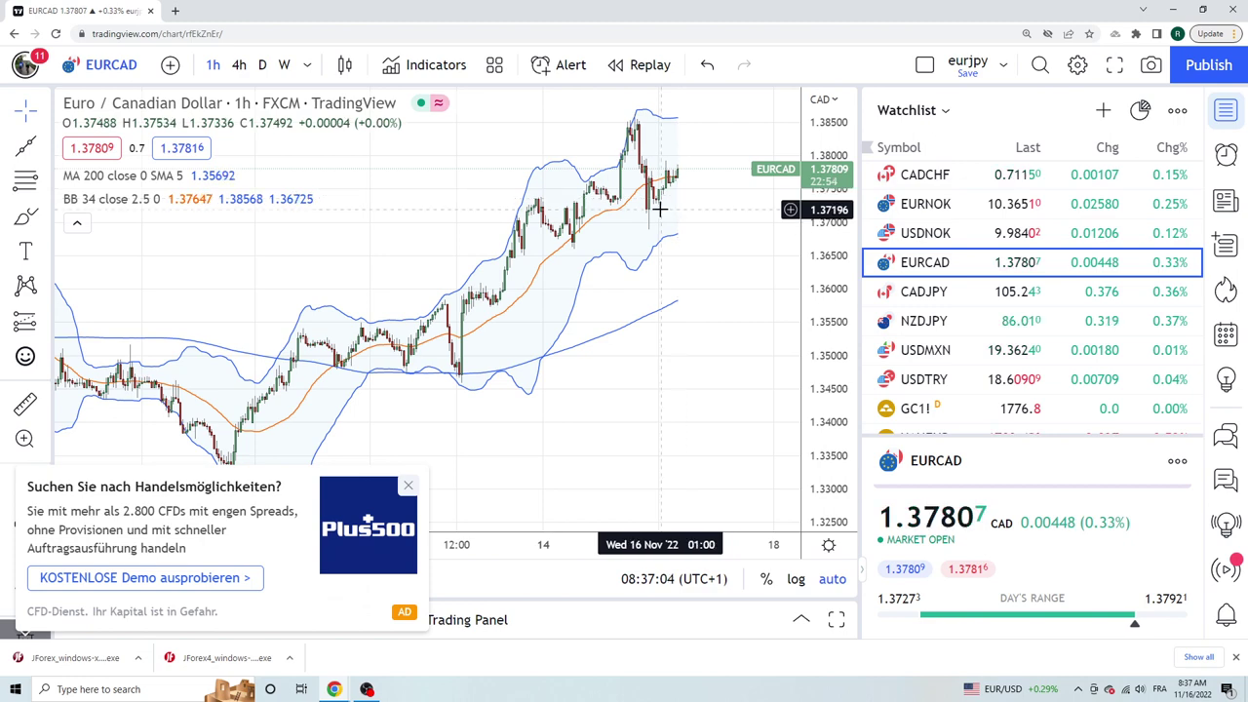
# Step: Load the Canadian Dollar / Japanese Yen (CADJPY) 1h chart from the watchlist
pyautogui.click(975, 291)
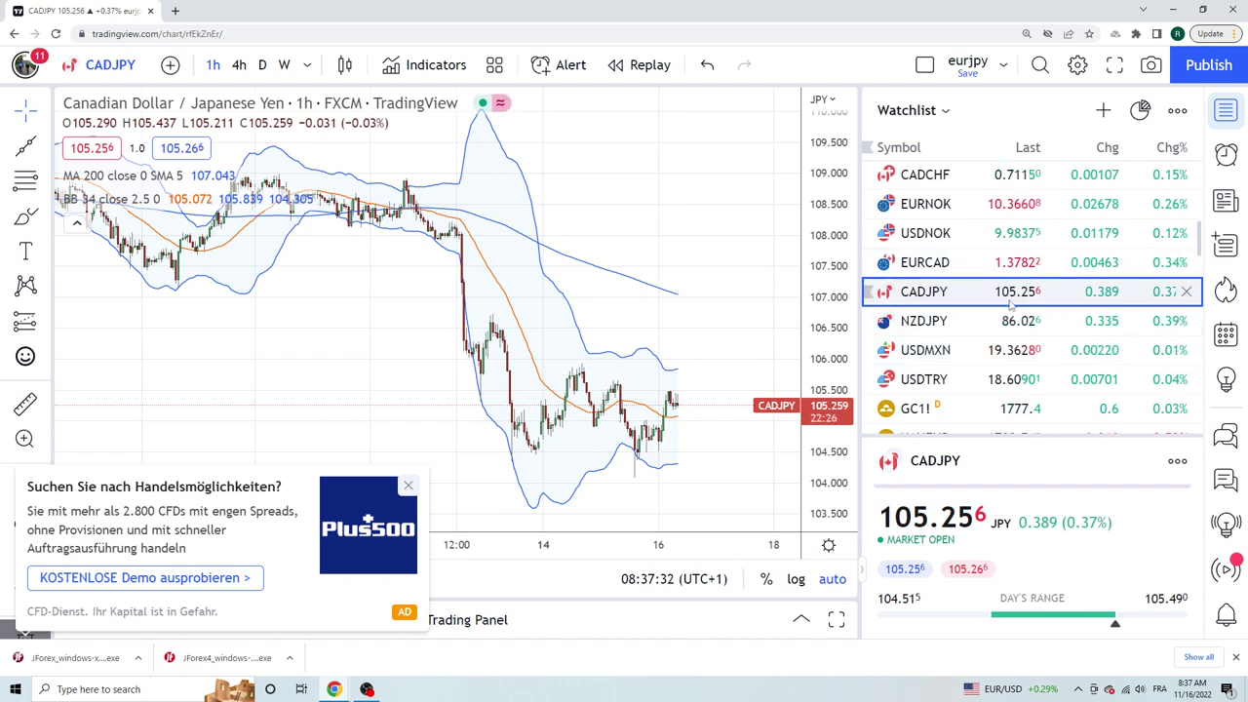
# Step: Zoom in on the recent CADJPY candles near 105.30 against the BB 34 bands
pyautogui.scroll(2, 1009, 304)
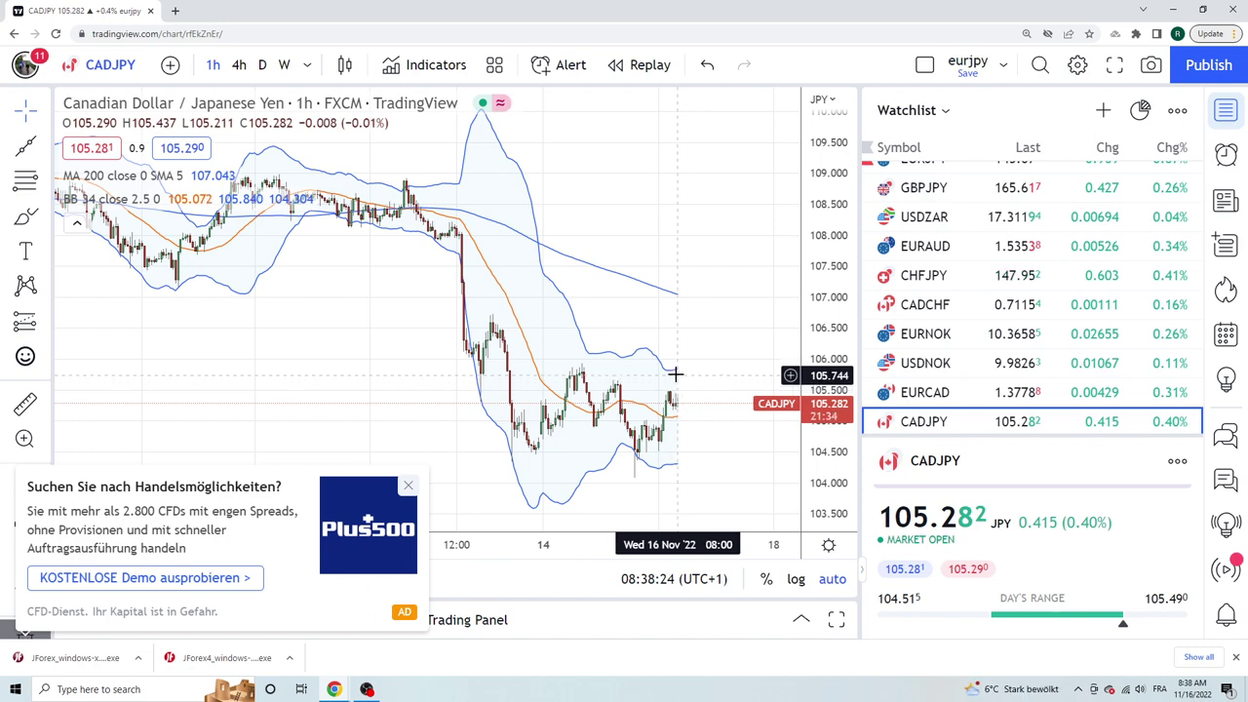
pyautogui.scroll(3, 680, 378)
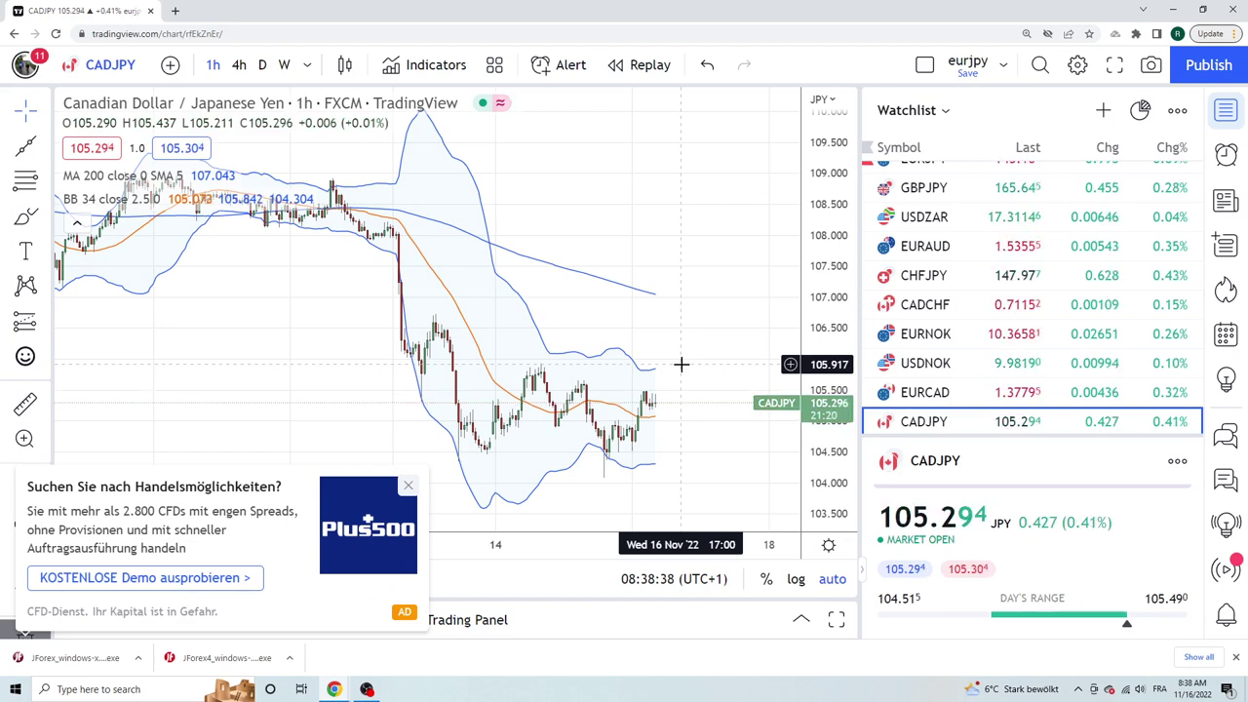
# Step: Dismiss the Plus500 advert and readjust the CADJPY chart zoom
pyautogui.click(410, 485)
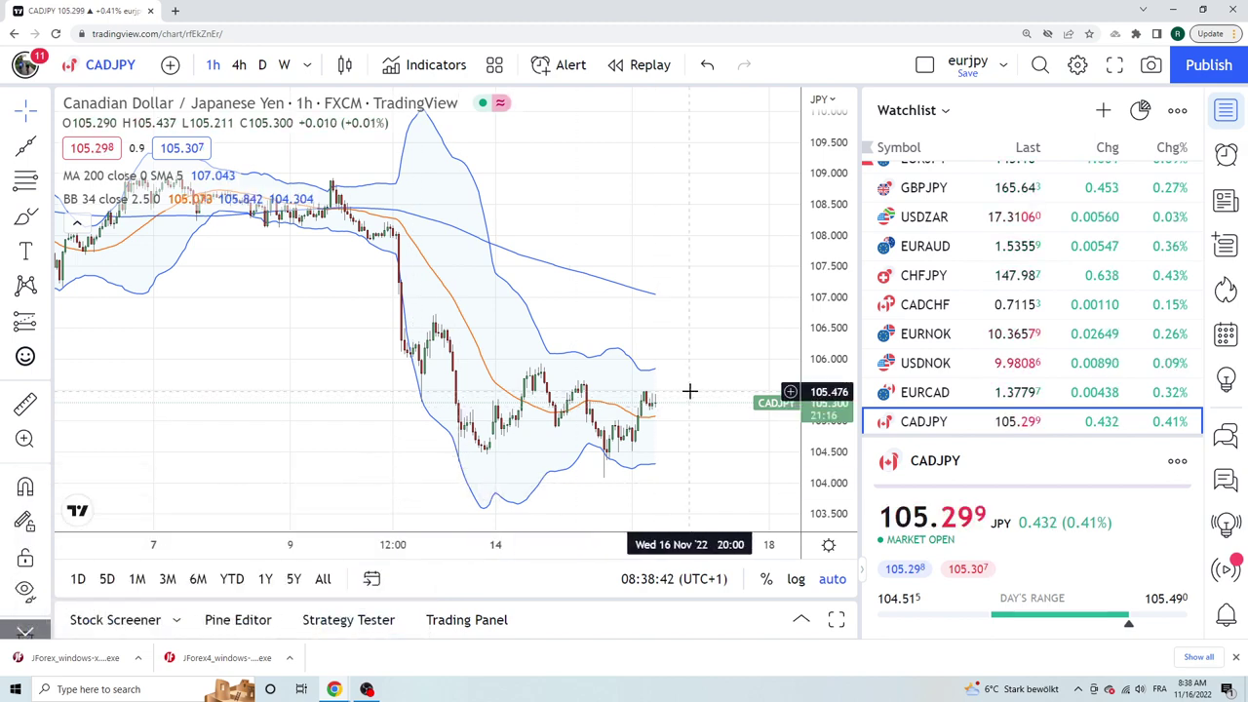
pyautogui.scroll(-2, 669, 321)
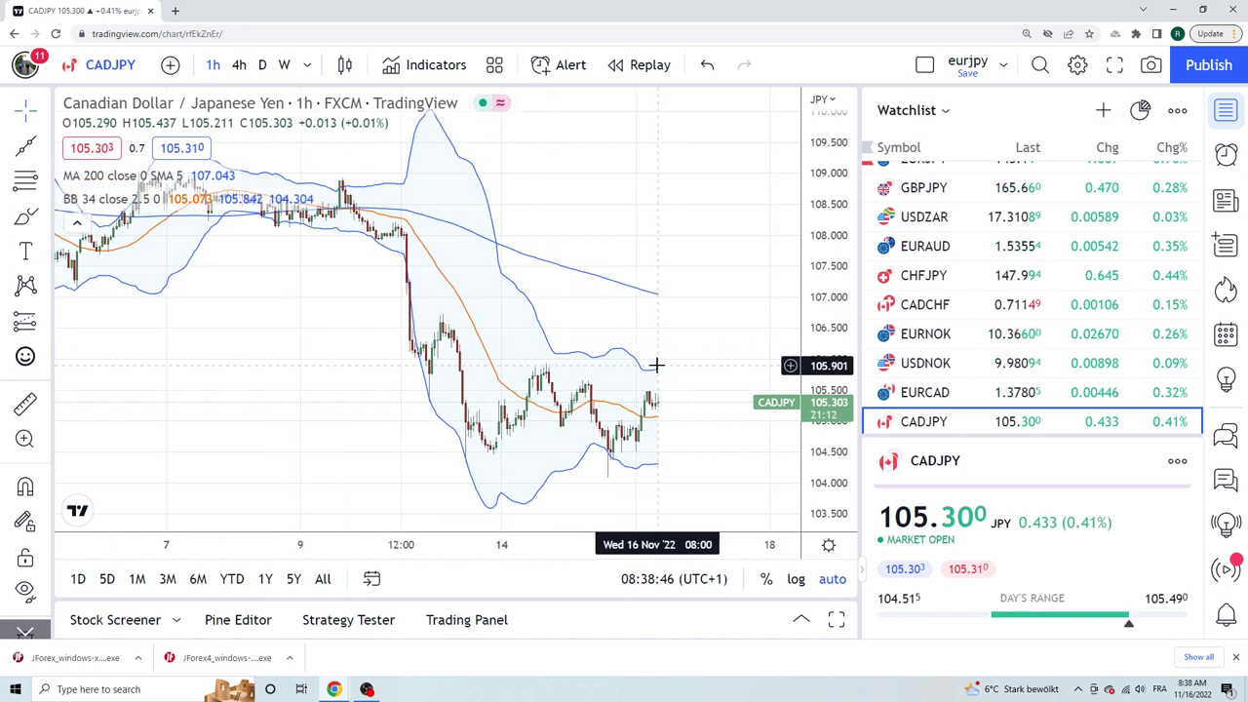
pyautogui.scroll(1, 656, 364)
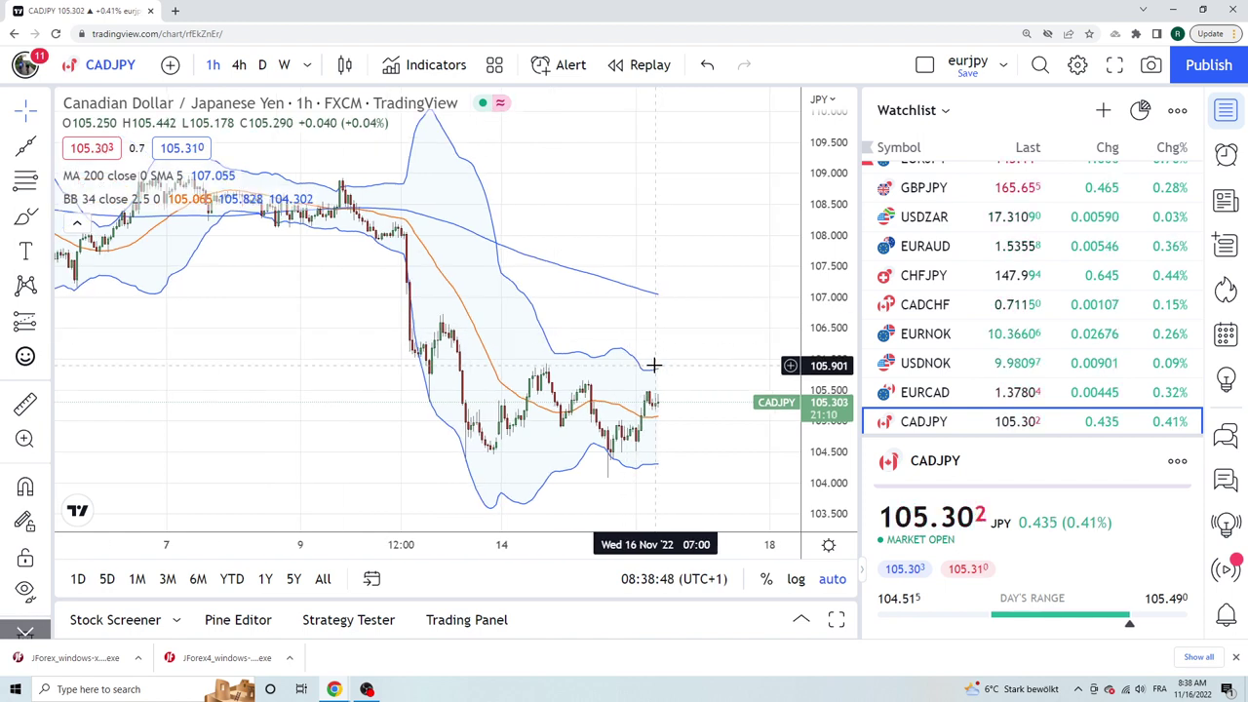